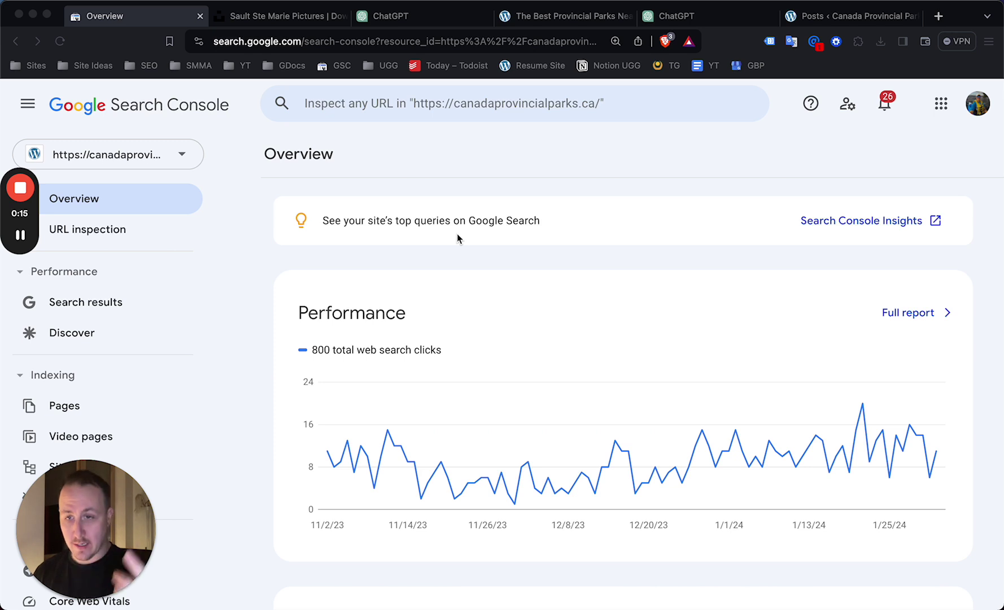
Step: Review the Overview's Performance and Indexing charts, noting 27 not indexed and 30 indexed pages
scroll(457, 233, down, 5)
scroll(461, 299, down, 1)
scroll(461, 304, down, 1)
scroll(506, 292, down, 2)
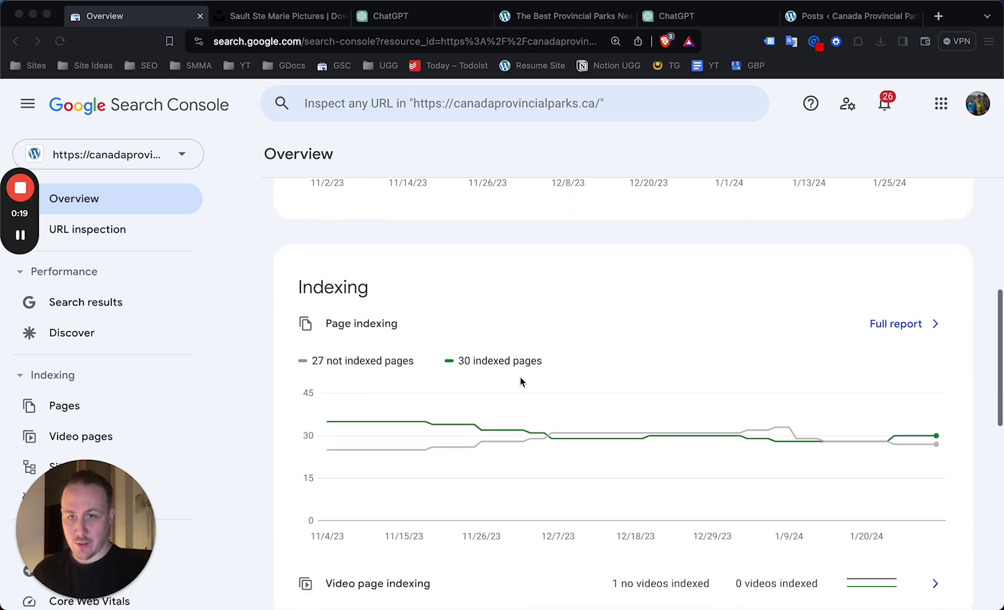
scroll(511, 361, up, 8)
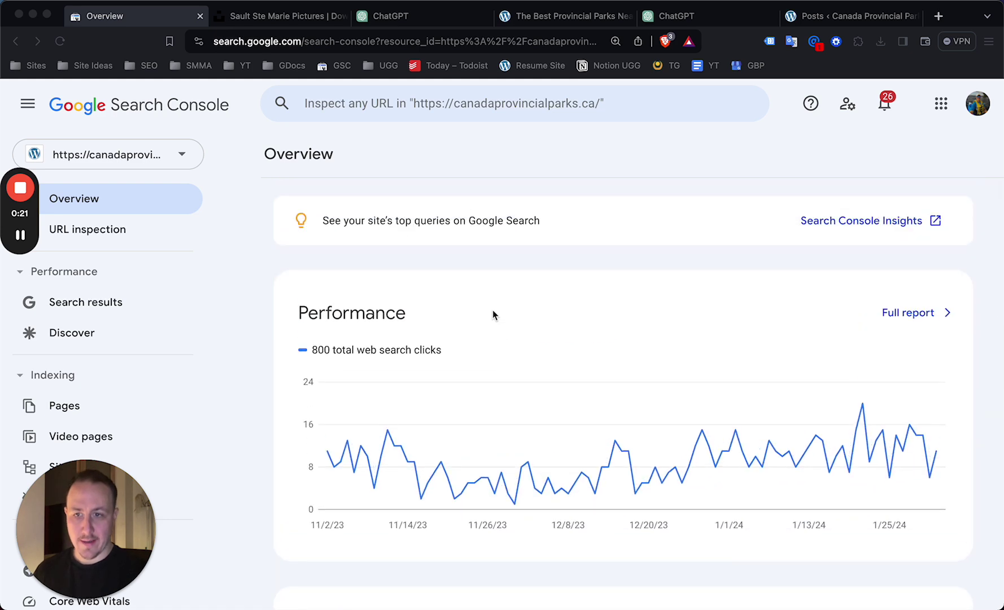
scroll(492, 310, down, 5)
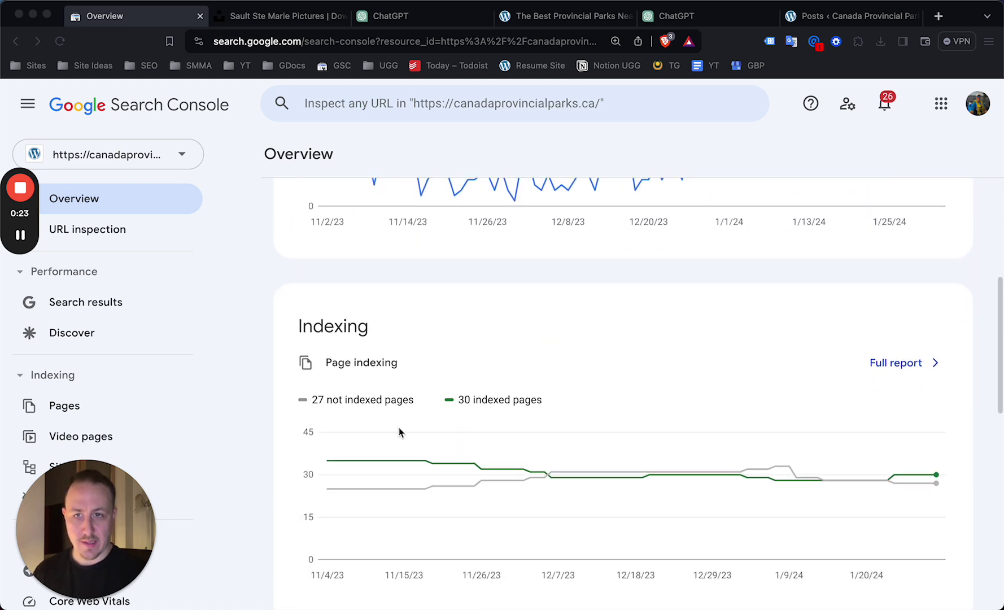
scroll(403, 317, up, 5)
scroll(395, 299, down, 7)
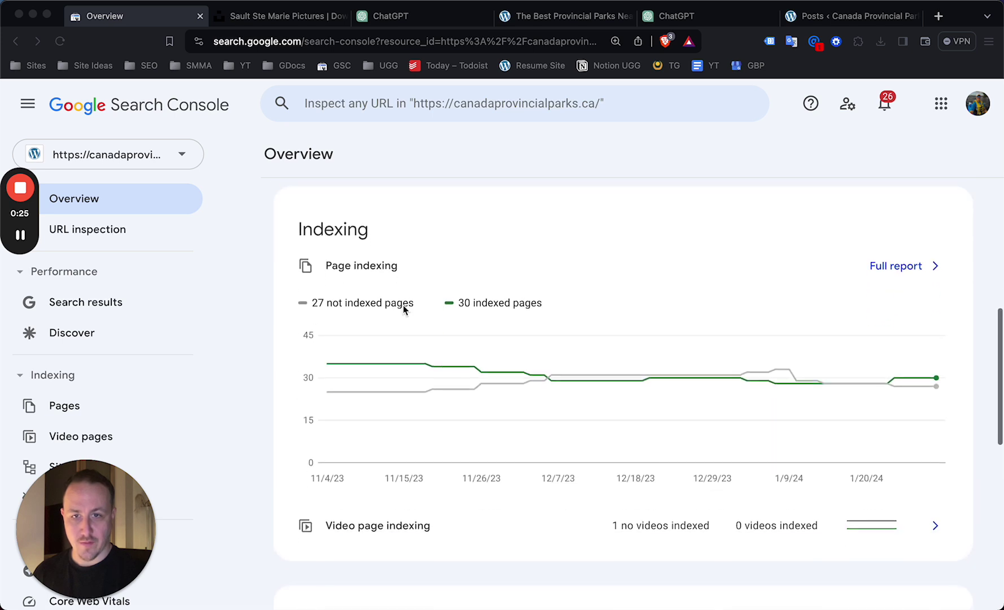
double_click(354, 303)
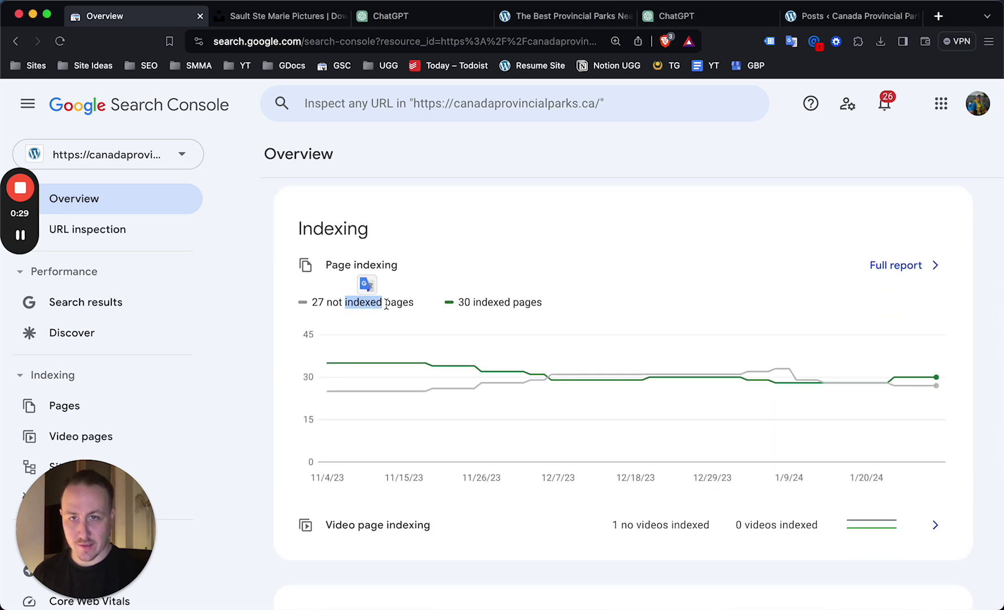
scroll(486, 308, down, 5)
scroll(491, 310, up, 9)
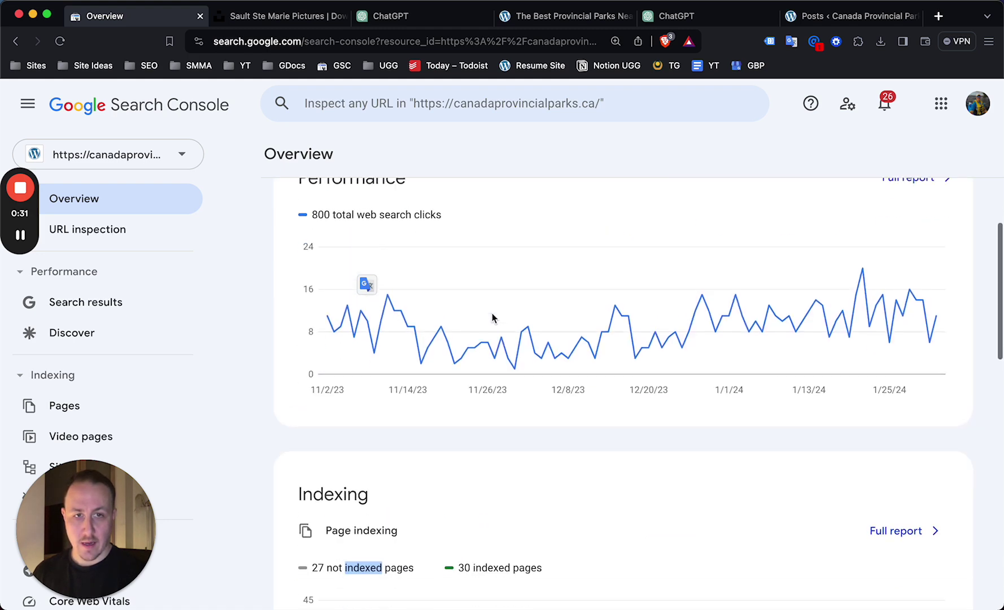
scroll(492, 313, up, 4)
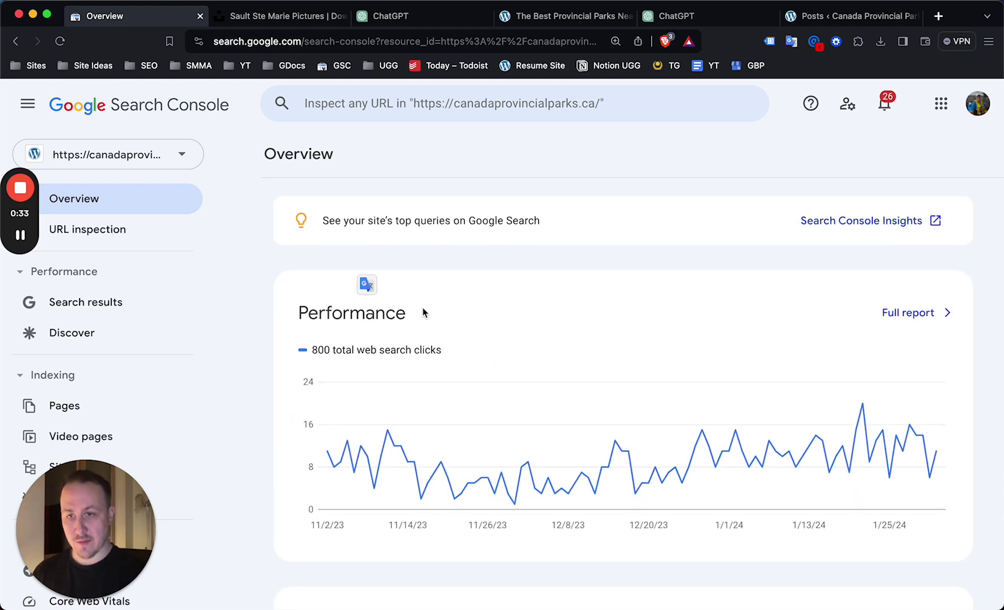
scroll(319, 300, down, 3)
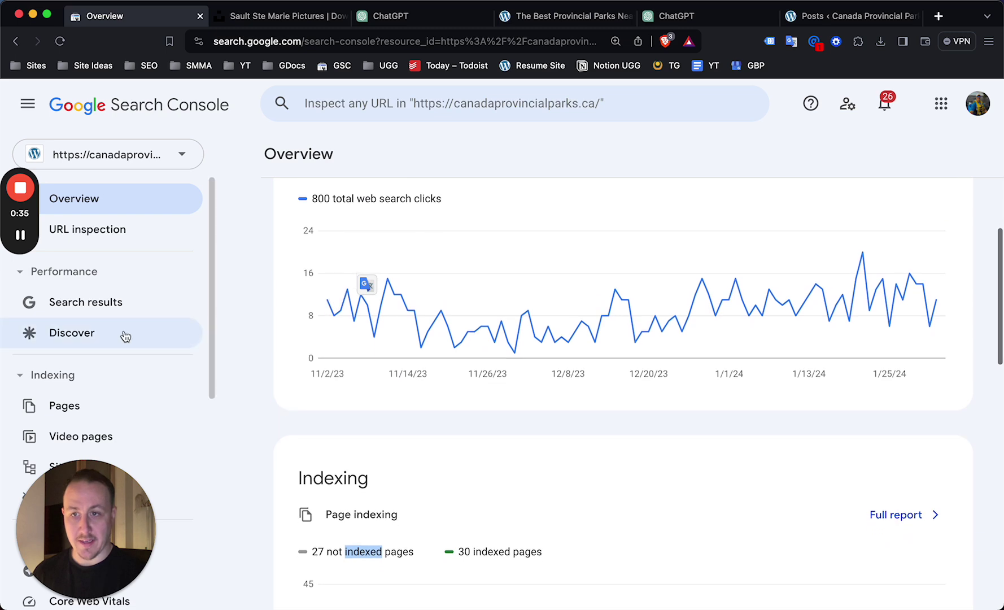
scroll(147, 344, down, 2)
Step: Open Page indexing, then the 'Discovered – currently not indexed' reason to see its 16 example URLs
click(74, 346)
scroll(486, 345, down, 7)
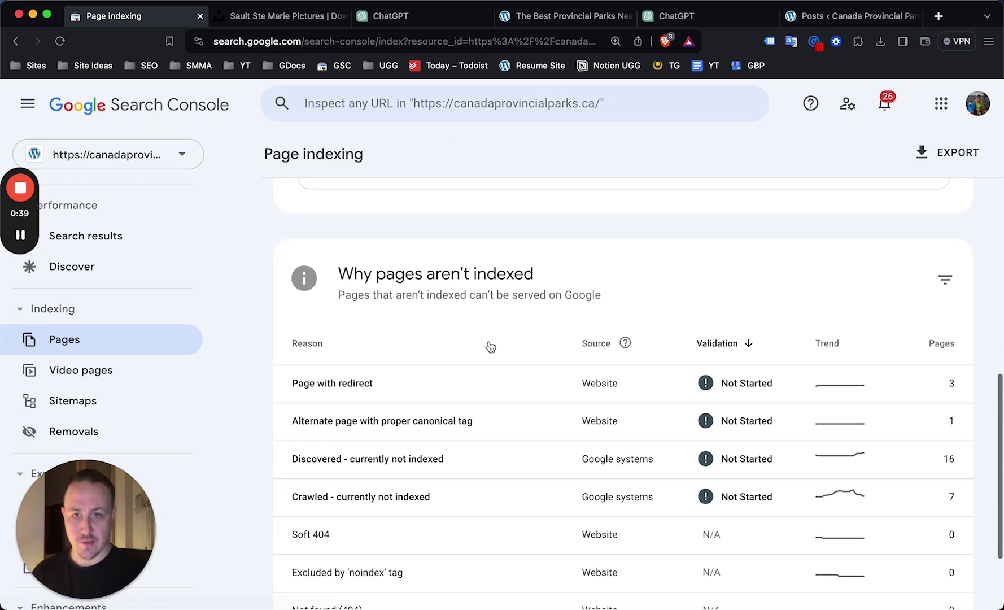
scroll(490, 347, down, 2)
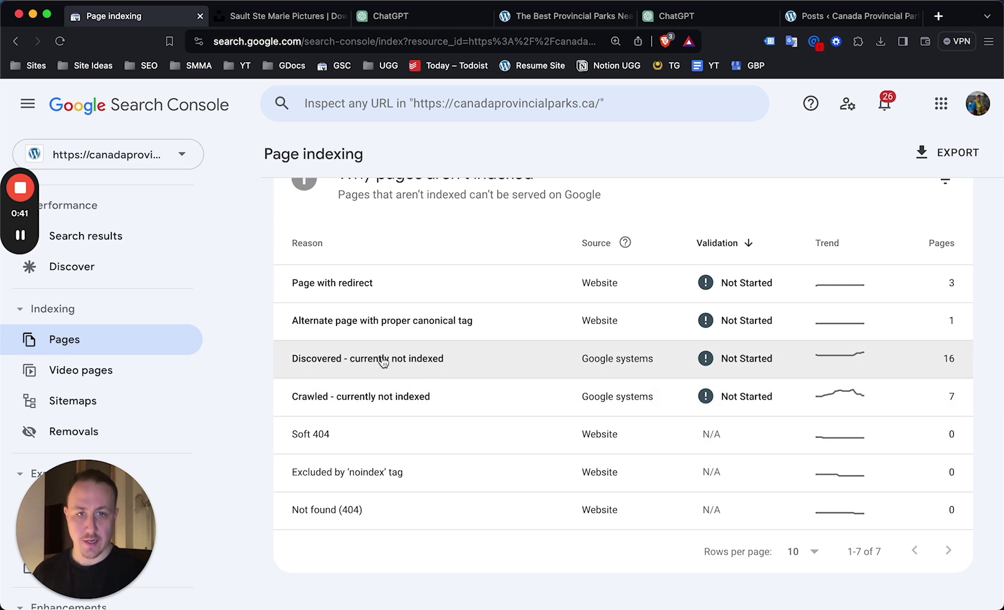
click(384, 362)
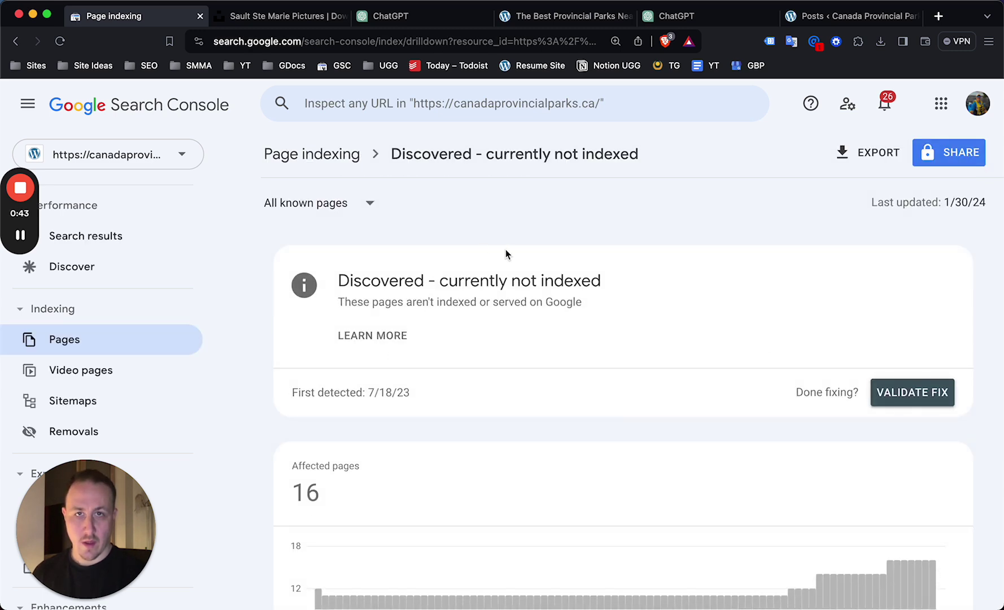
scroll(507, 254, down, 2)
scroll(560, 187, down, 8)
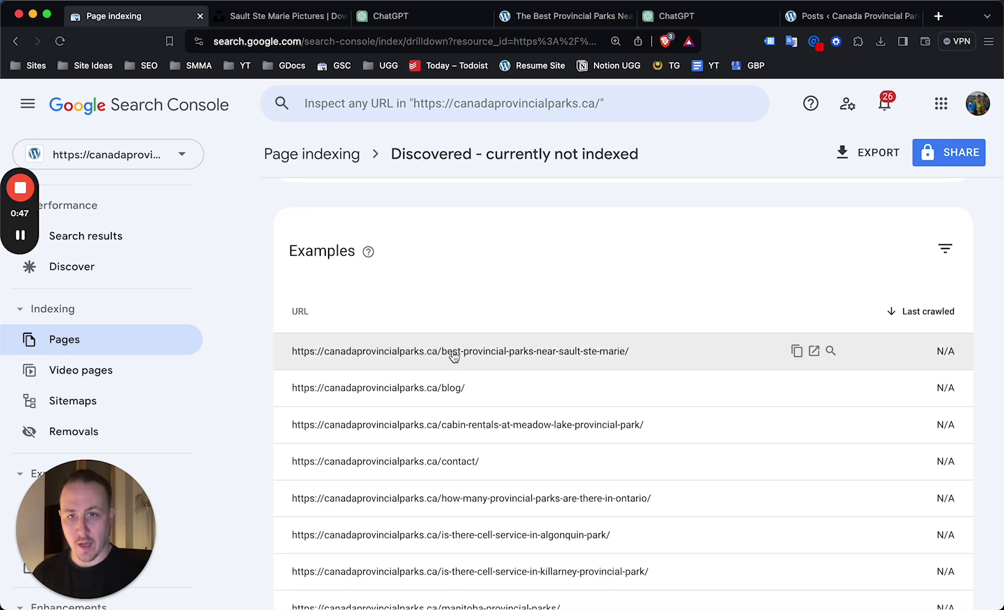
Step: Inspect the Sault Ste. Marie parks URL, confirm it isn't on Google, and go back to the examples
click(588, 354)
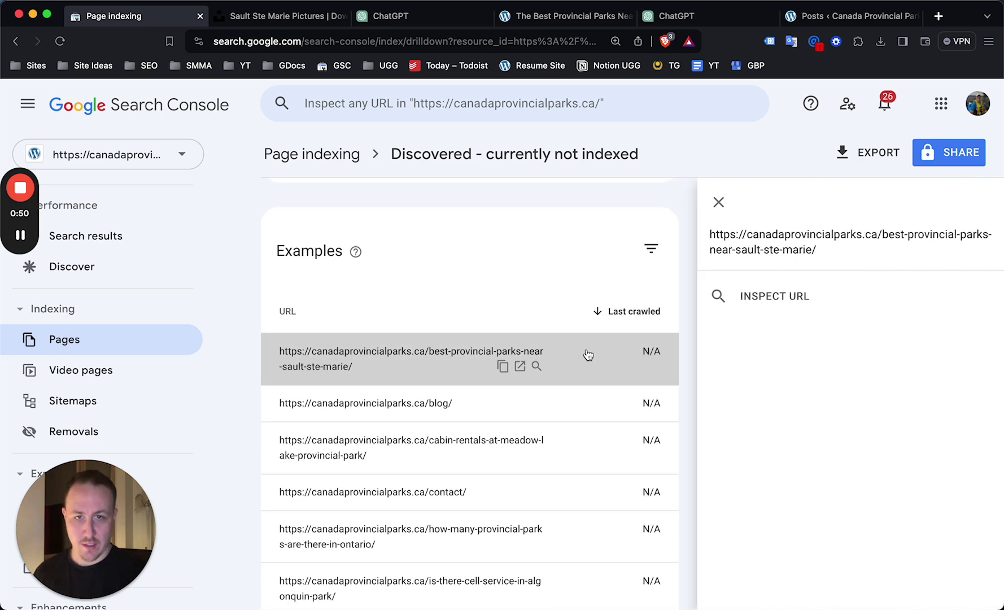
click(767, 296)
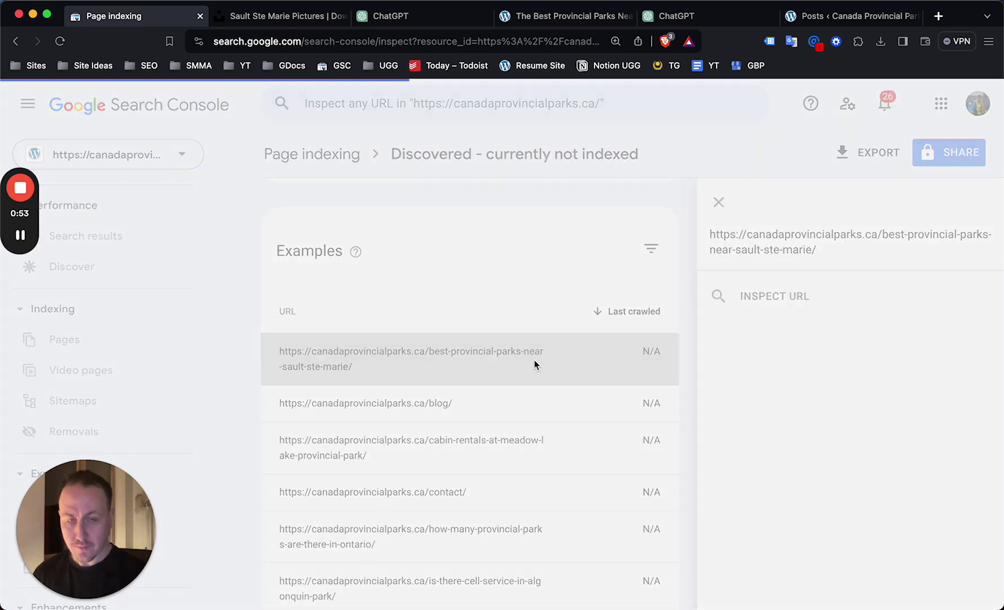
scroll(607, 284, down, 1)
scroll(622, 350, down, 6)
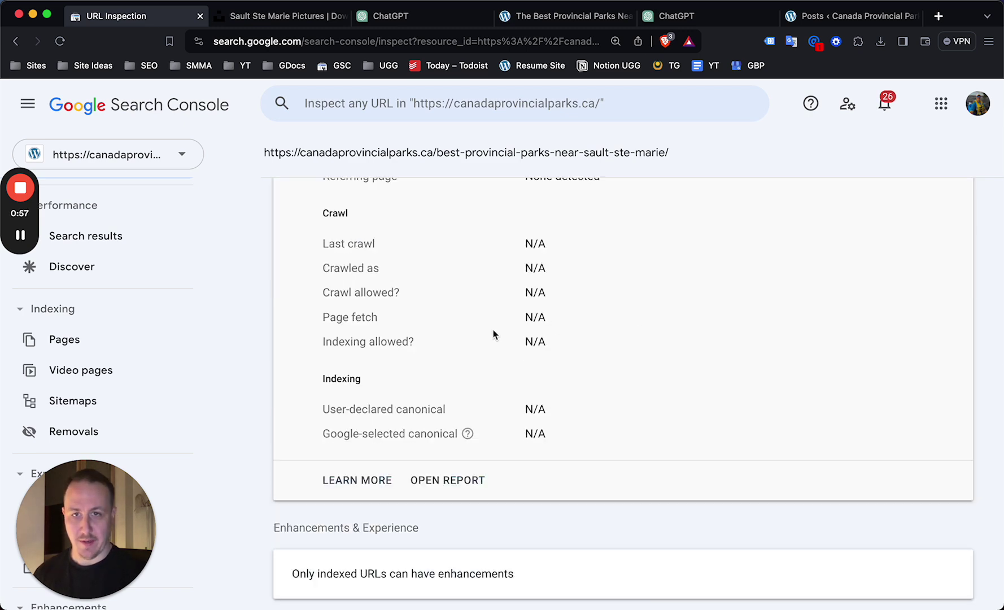
scroll(451, 344, up, 3)
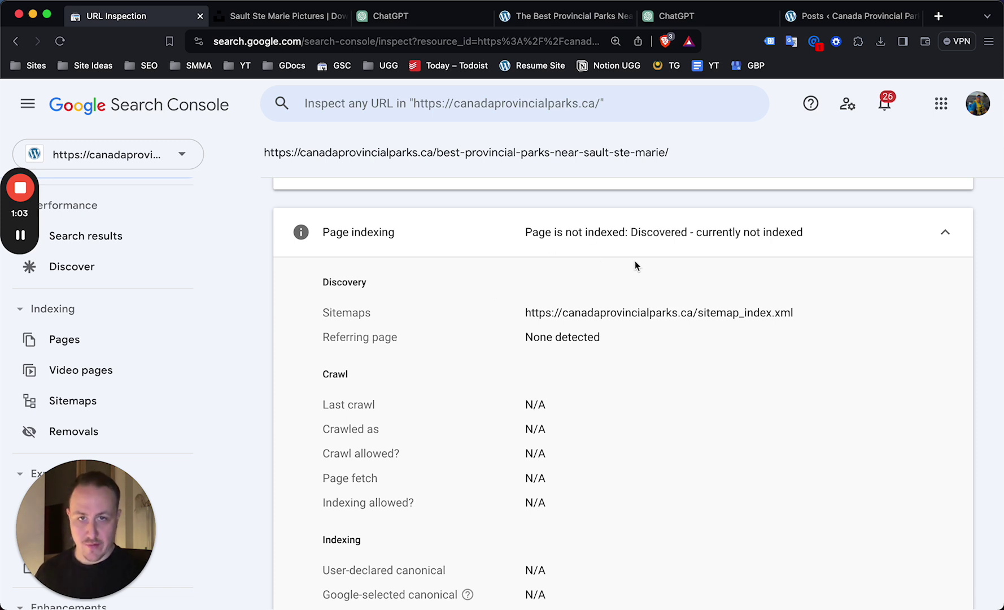
scroll(667, 318, up, 2)
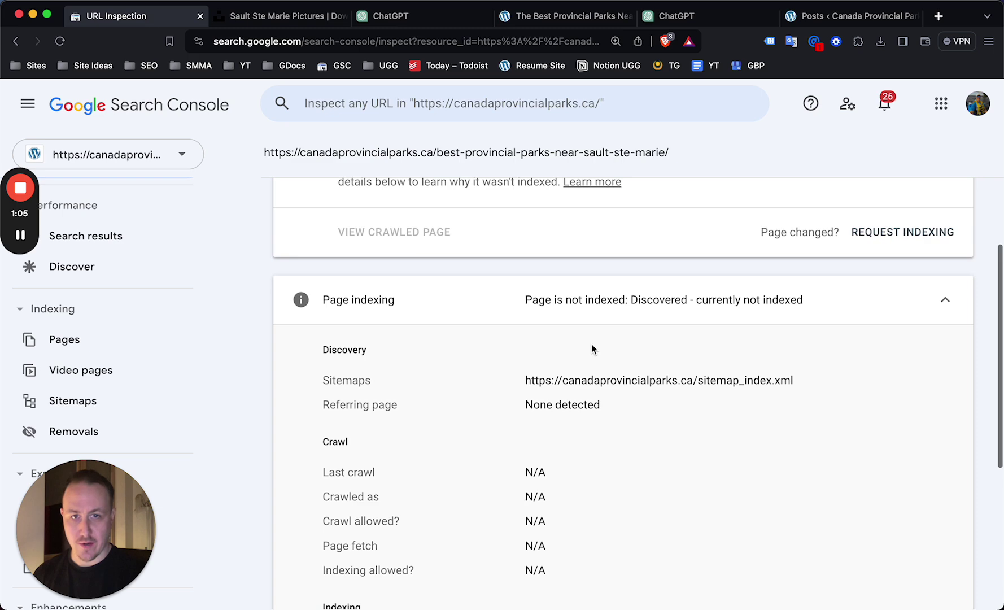
scroll(498, 262, up, 4)
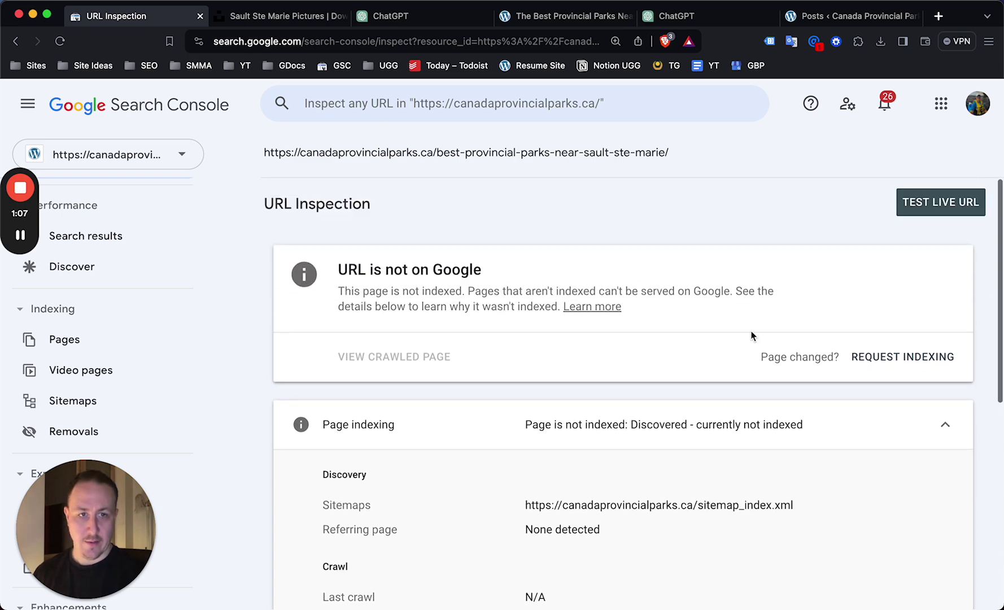
scroll(647, 181, down, 10)
key(super+bracketleft)
Step: Open the Sault Ste. Marie parks post in a new tab and read through it
mouse_move(548, 371)
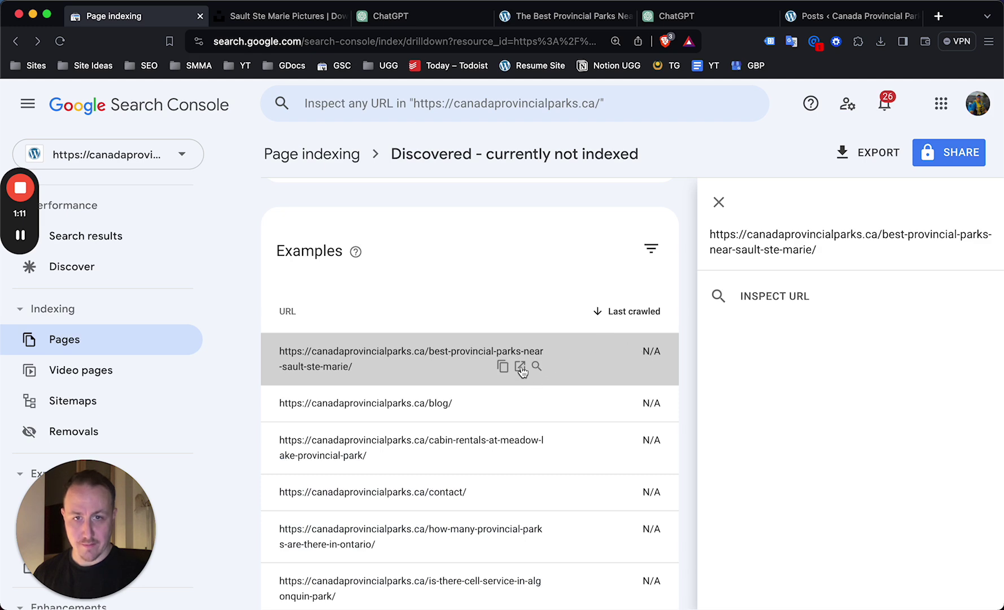
click(520, 366)
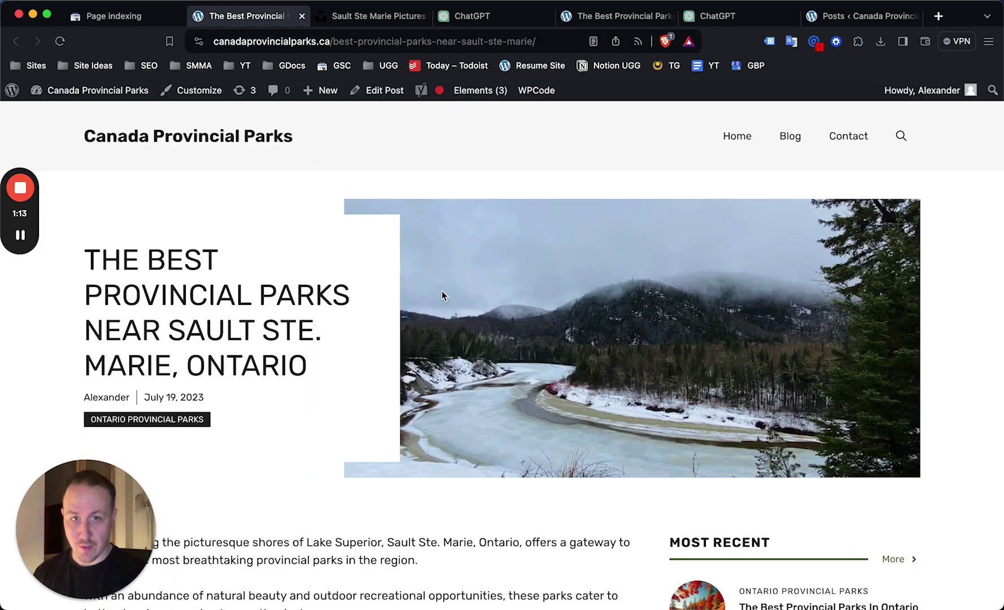
scroll(442, 295, down, 5)
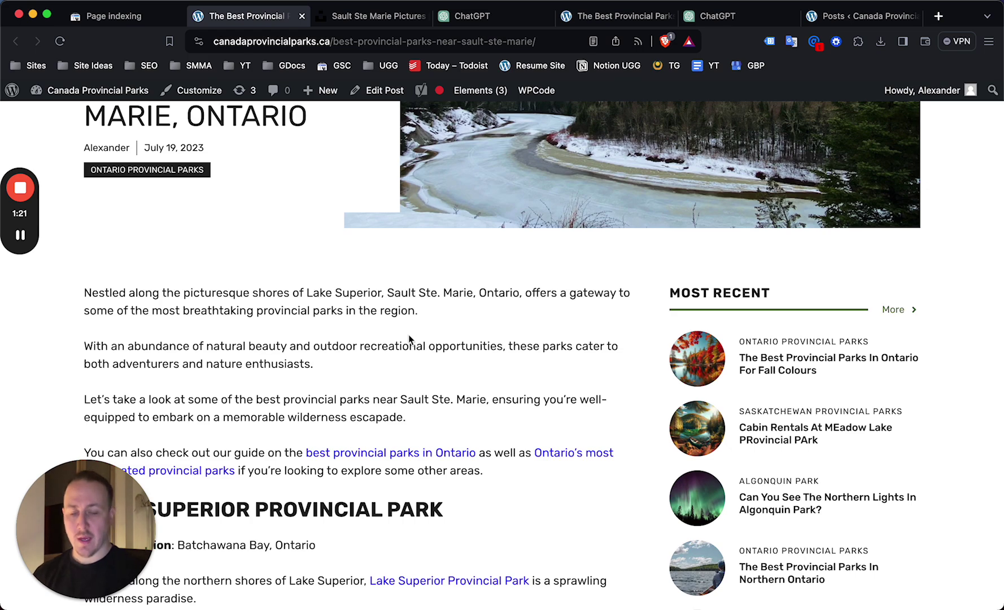
scroll(409, 338, down, 15)
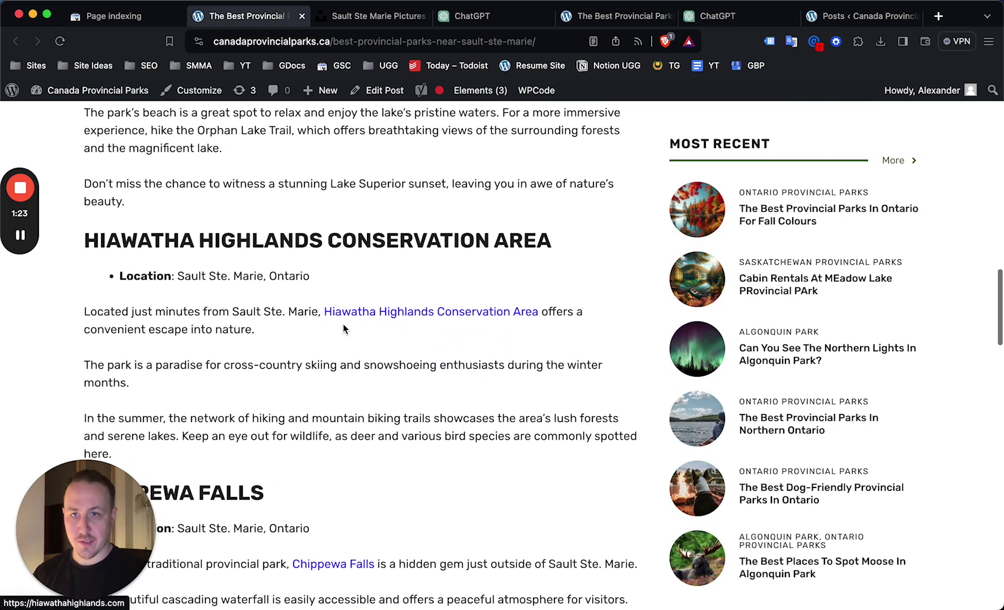
scroll(308, 326, down, 8)
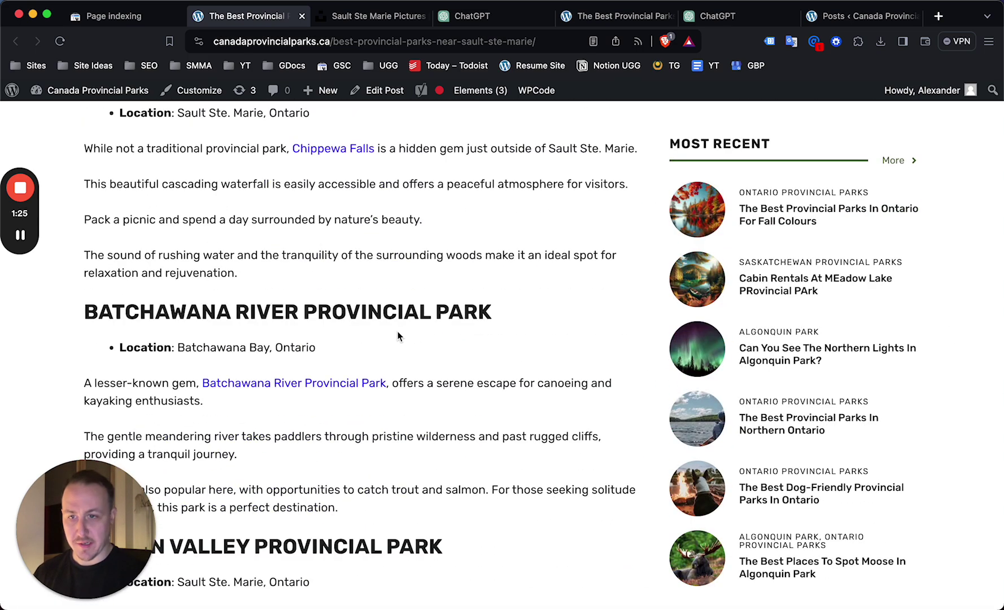
scroll(398, 336, down, 18)
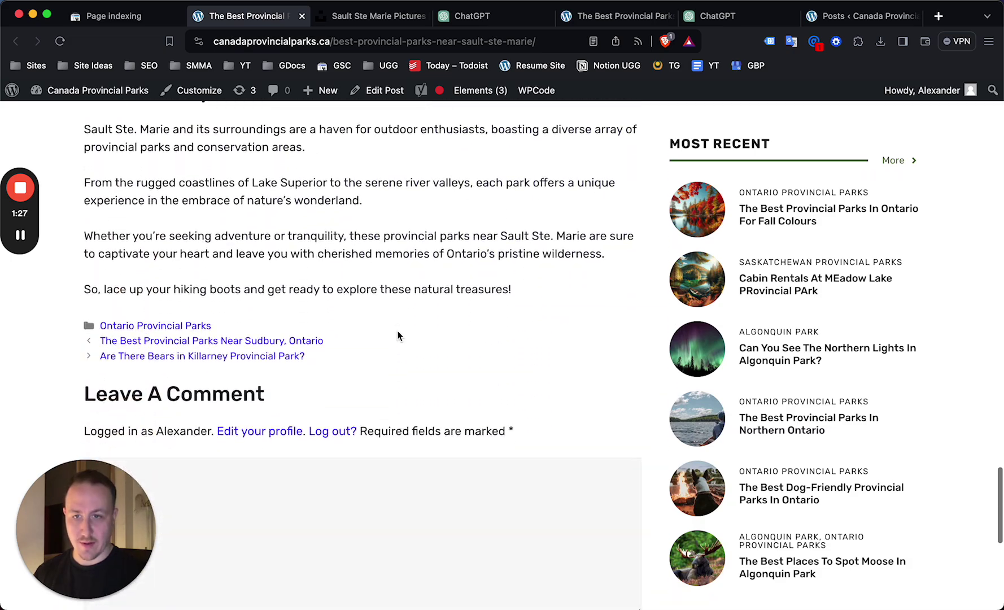
scroll(398, 336, up, 20)
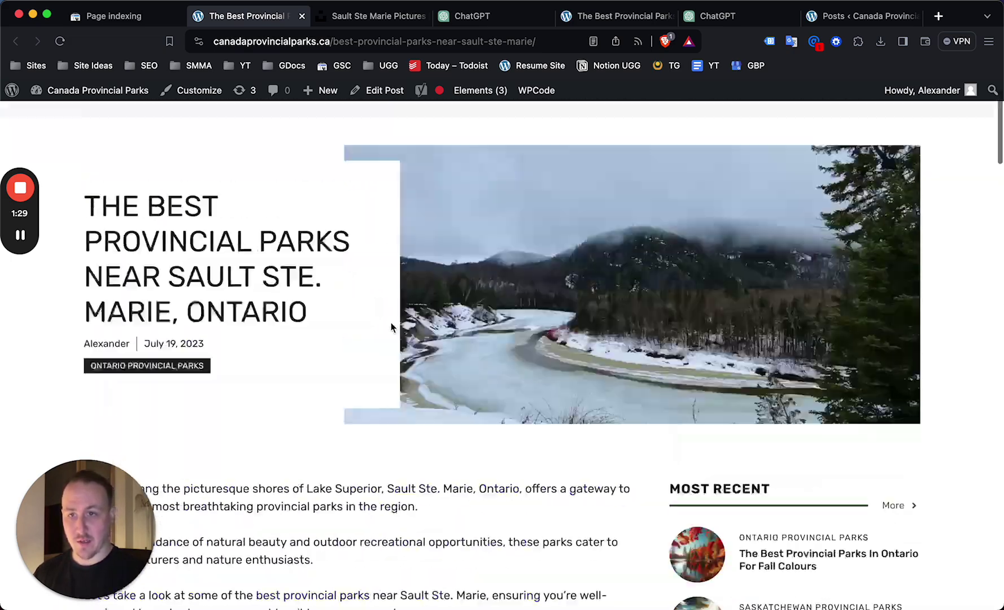
scroll(377, 321, down, 2)
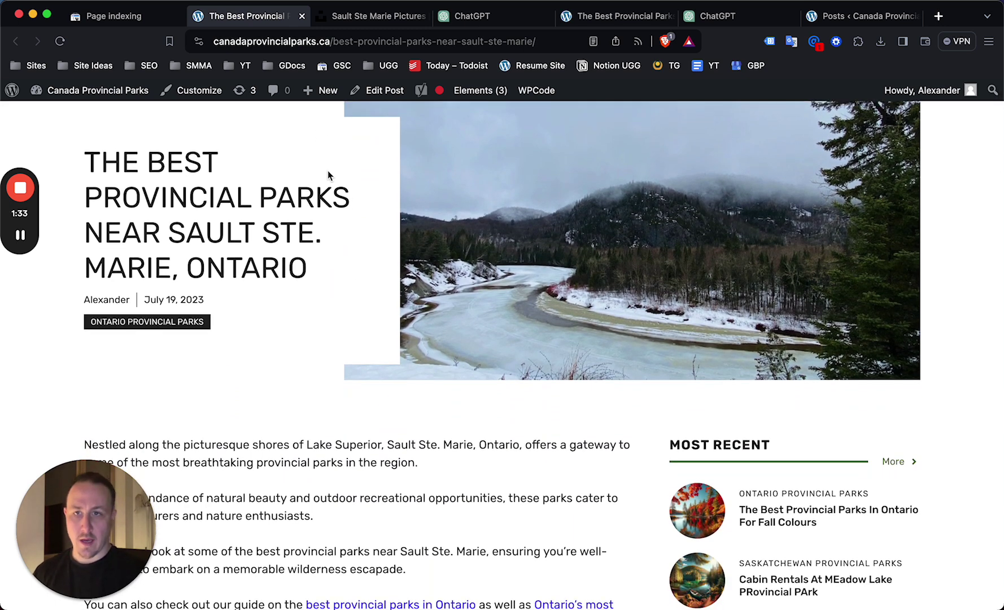
scroll(326, 194, up, 1)
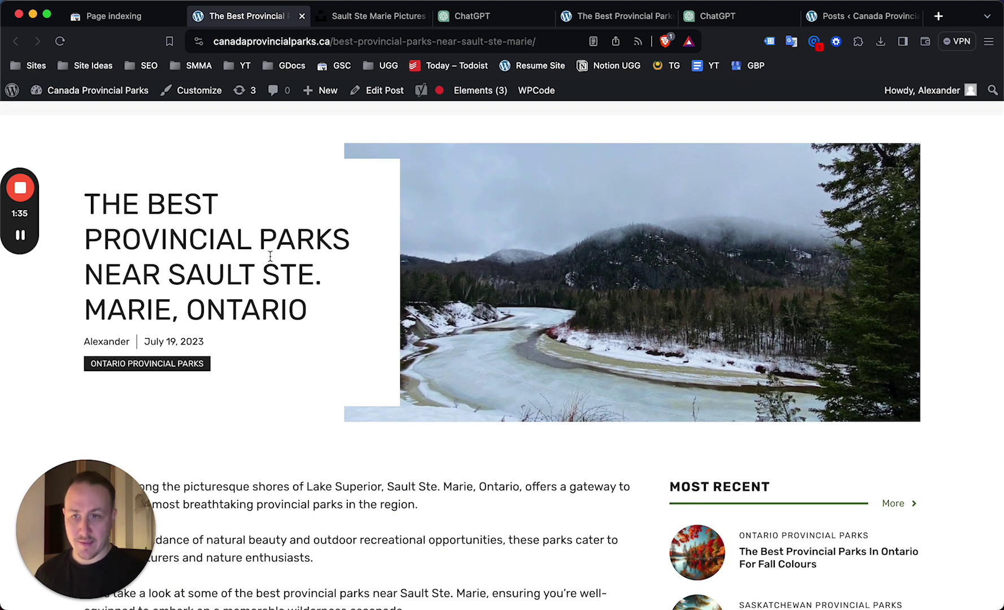
Step: Close the URL inspection panel in Search Console and return to the live article
click(113, 16)
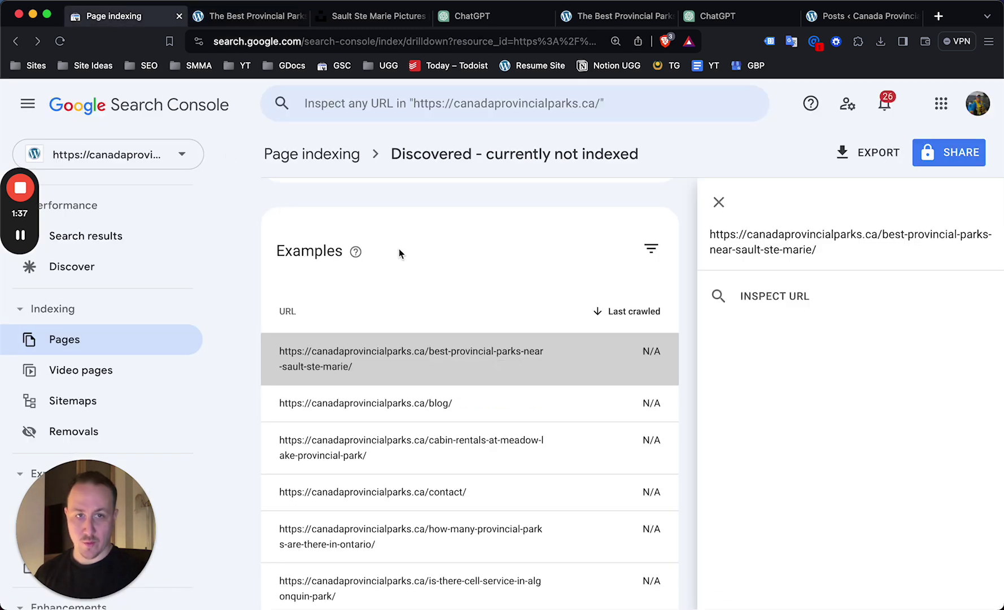
click(719, 201)
scroll(668, 397, up, 10)
click(226, 20)
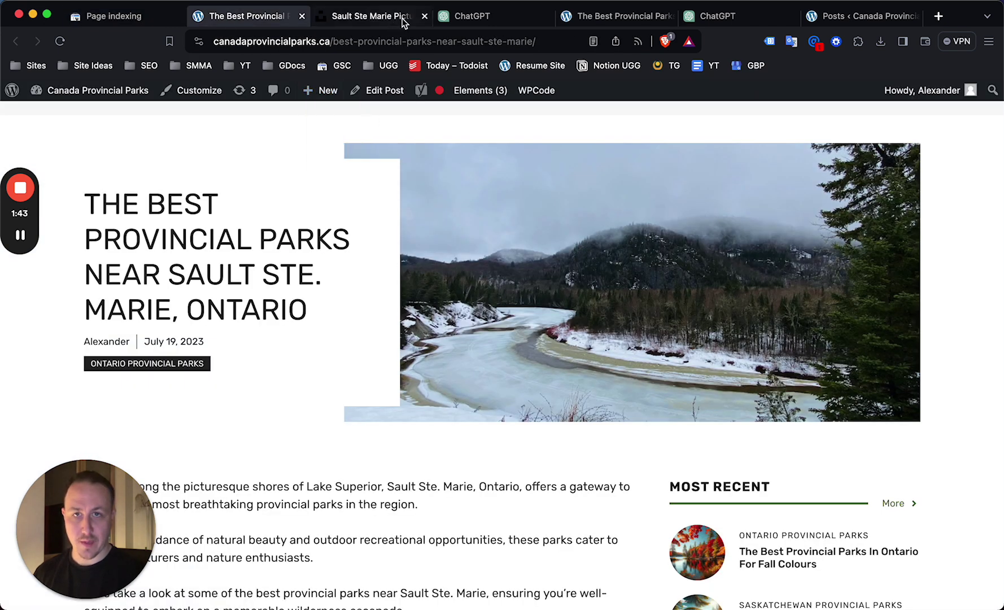
Step: Switch to ChatGPT and reread the earlier prompt about Sault Ste. Marie provincial parks
click(462, 18)
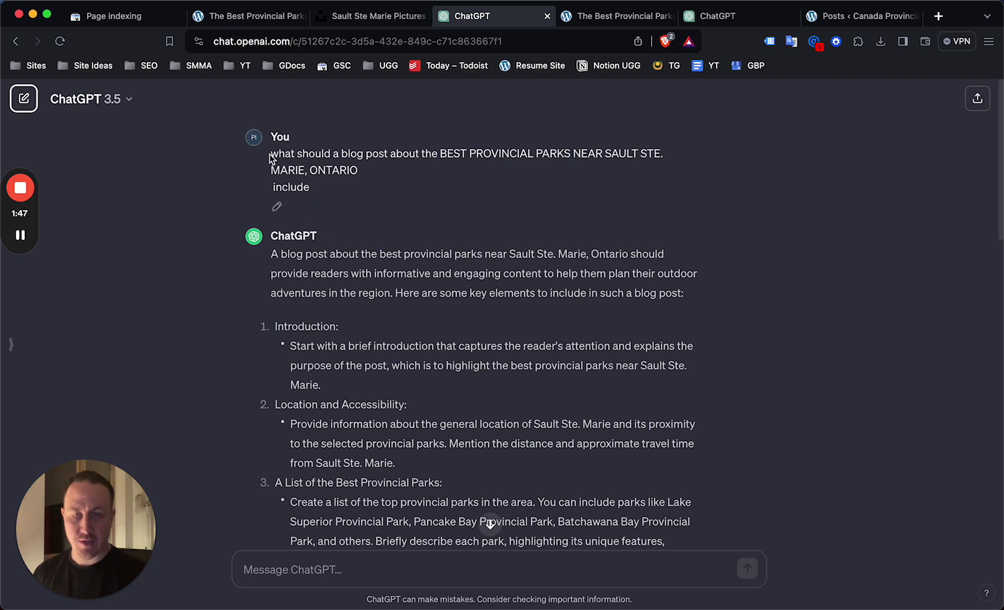
drag(270, 156, 379, 158)
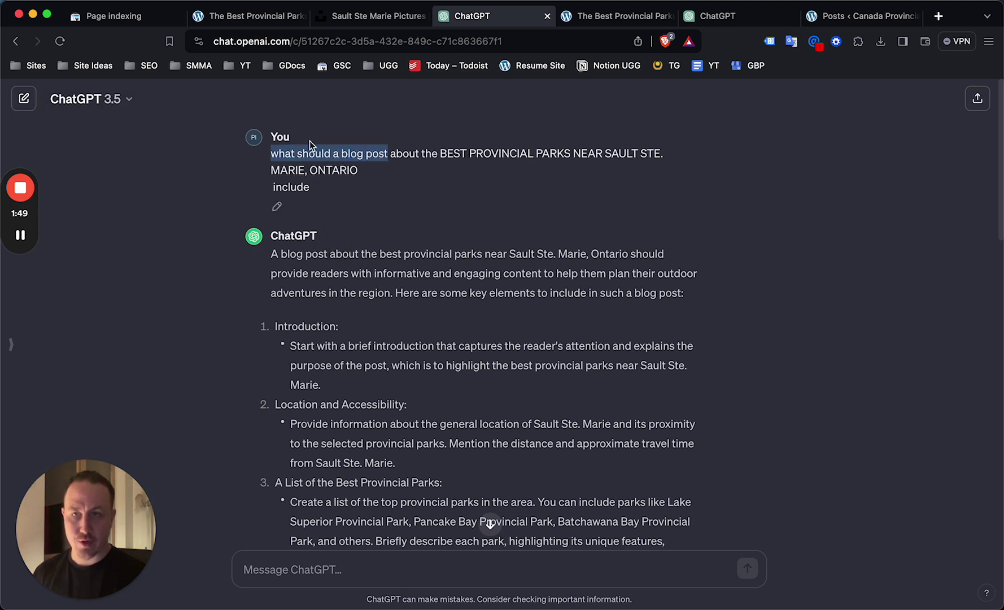
click(339, 162)
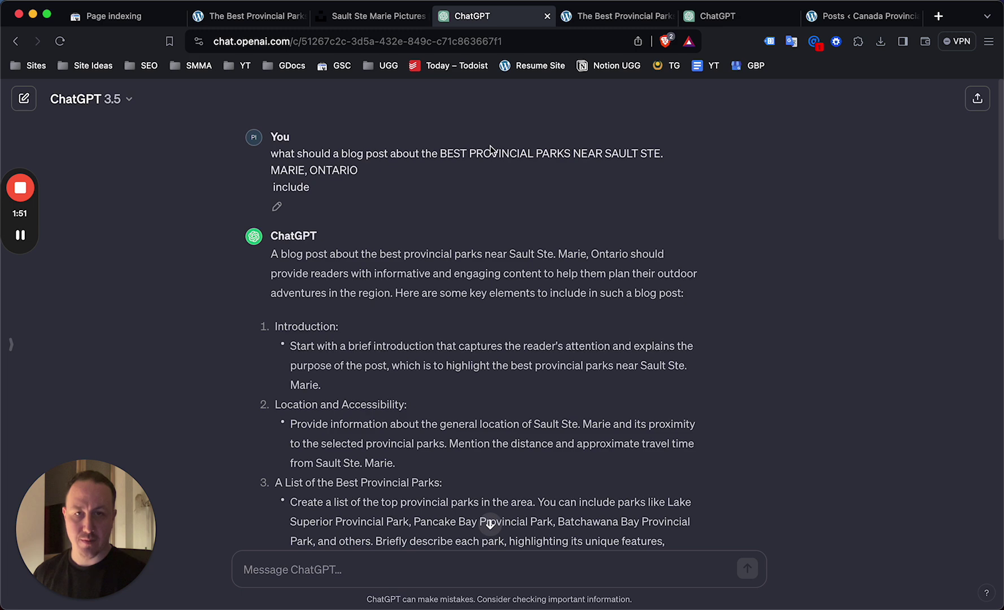
scroll(341, 273, down, 5)
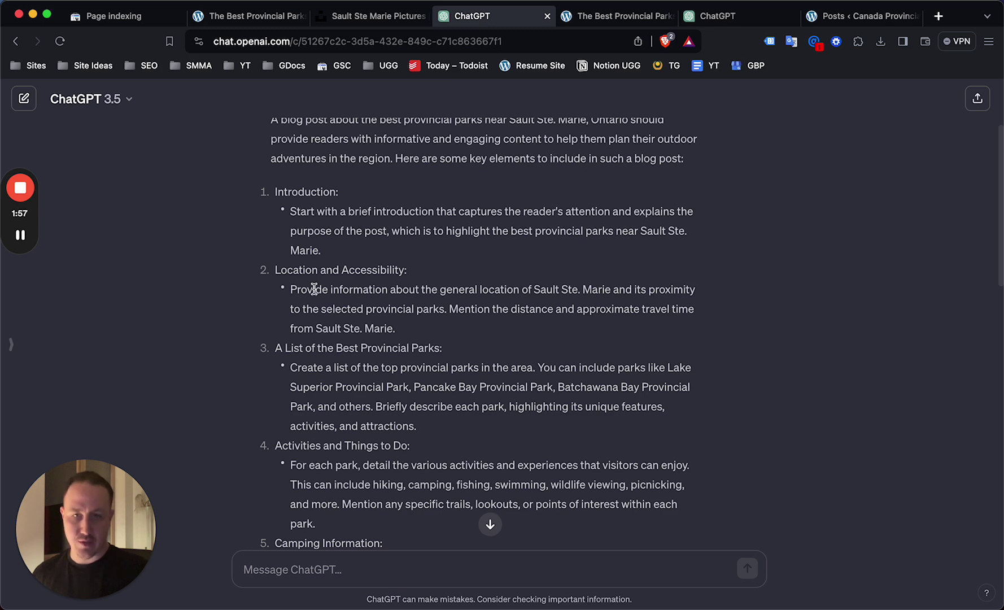
scroll(314, 289, down, 5)
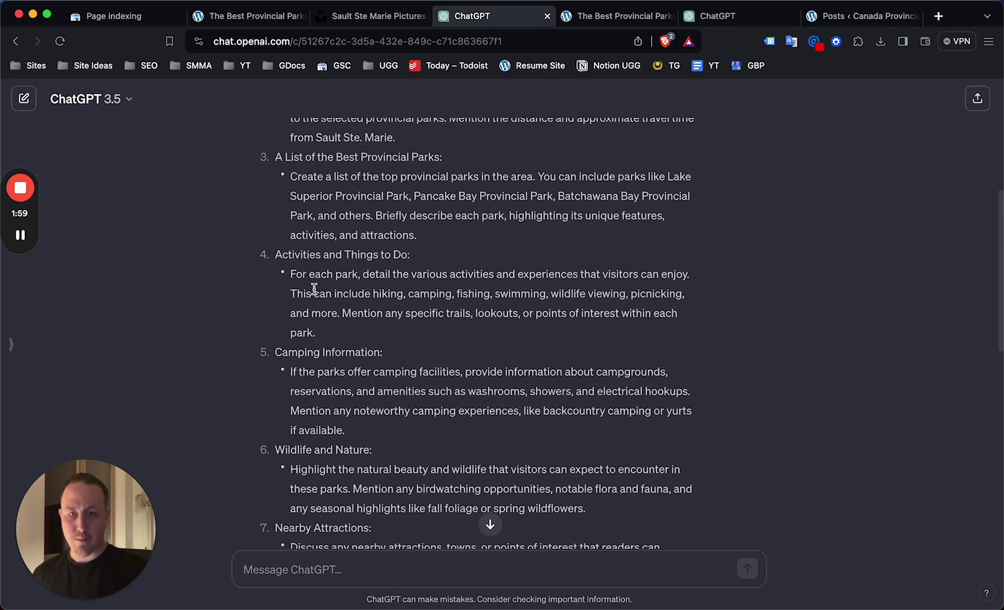
scroll(315, 289, down, 1)
Step: Read down the reply's 13 suggested elements, including Activities and Things to Do
drag(276, 227, 408, 226)
click(455, 266)
scroll(319, 273, down, 3)
scroll(319, 273, down, 4)
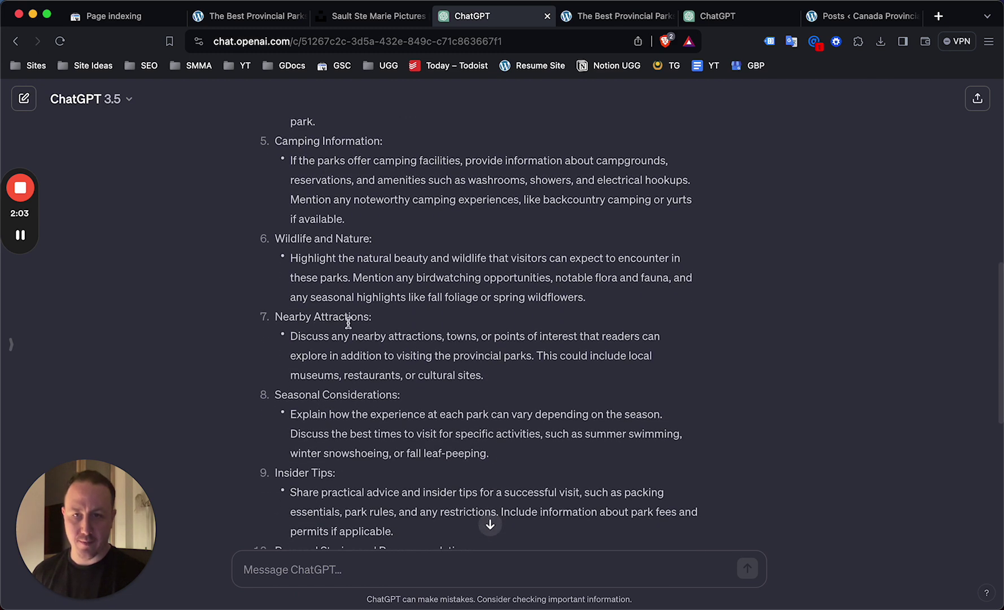
scroll(339, 355, down, 2)
drag(314, 374, 298, 291)
click(298, 291)
scroll(358, 339, down, 6)
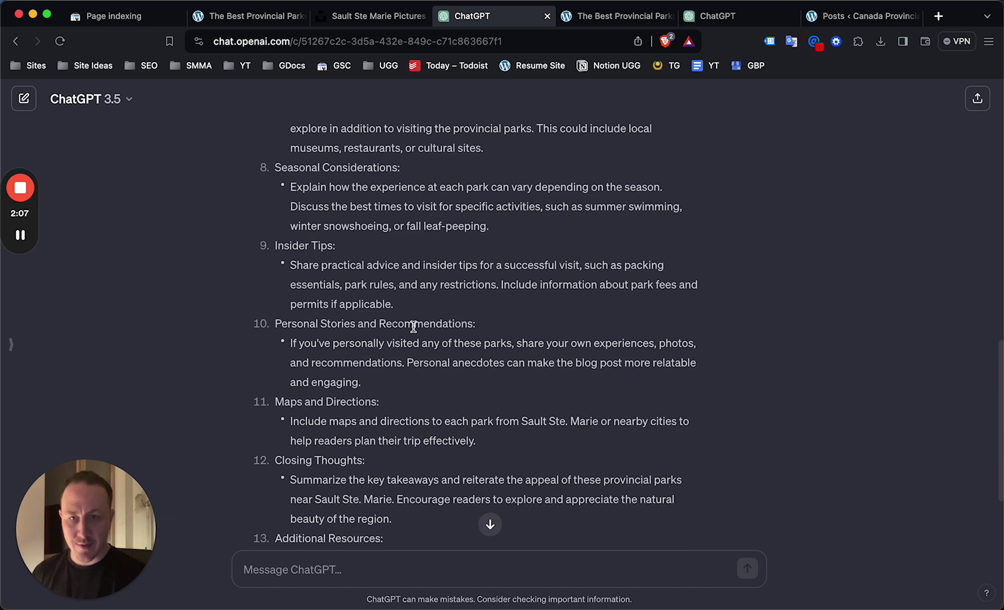
scroll(417, 336, down, 3)
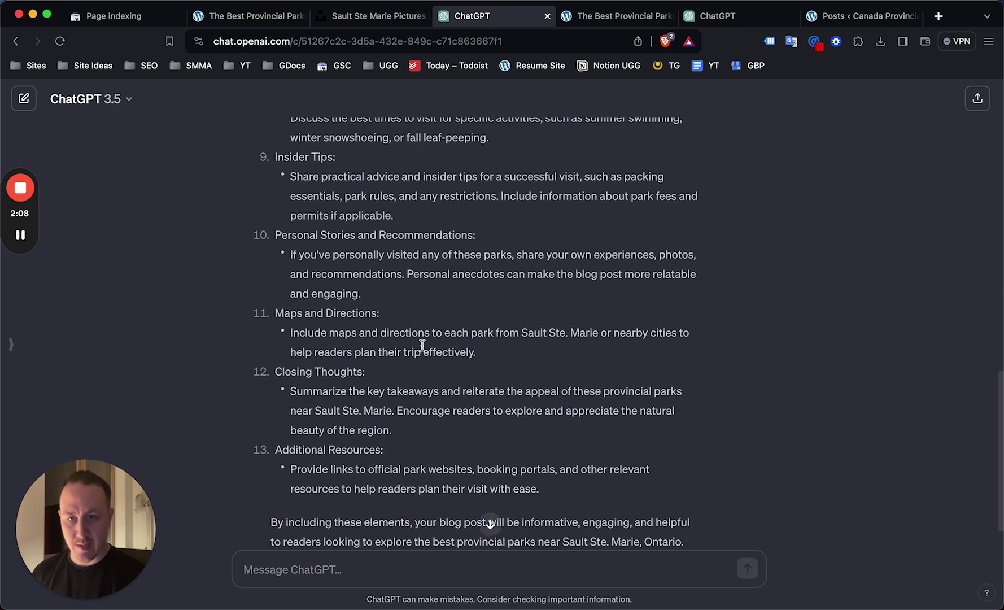
Step: Return to the live Sault Ste. Marie article and scroll through its park sections
click(290, 17)
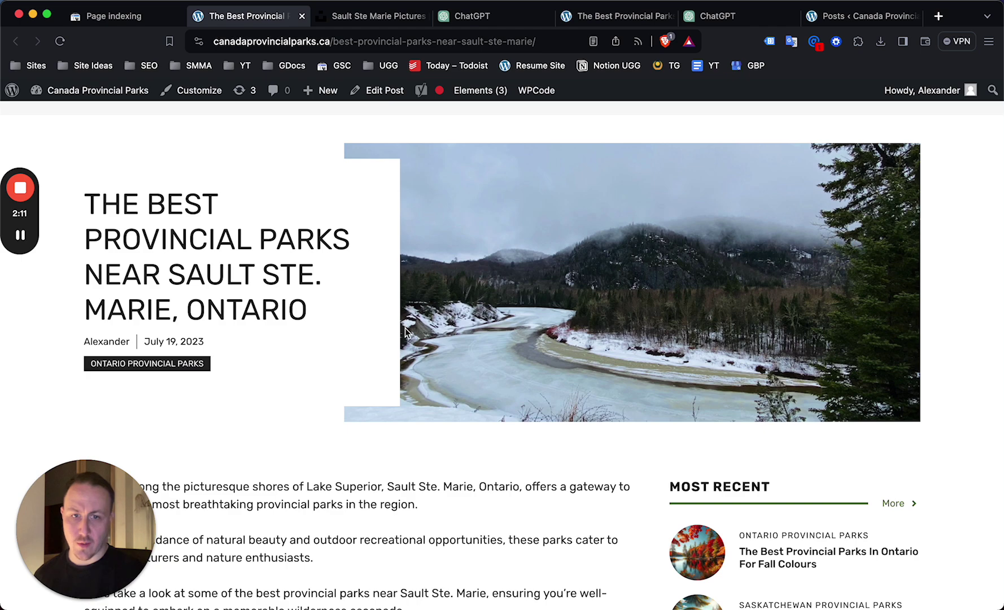
scroll(590, 422, down, 6)
scroll(590, 410, down, 1)
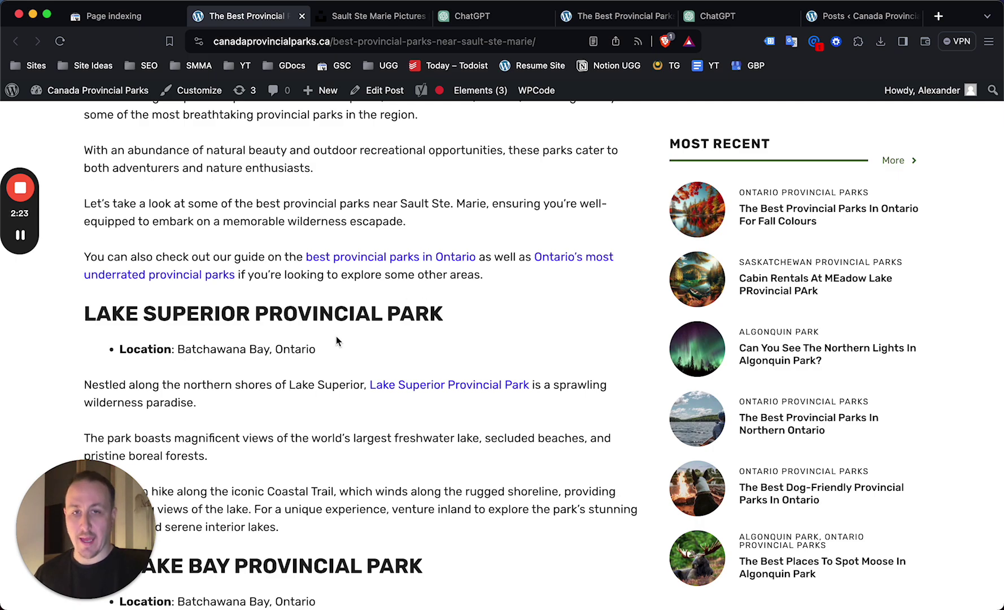
scroll(336, 341, up, 6)
scroll(336, 340, down, 8)
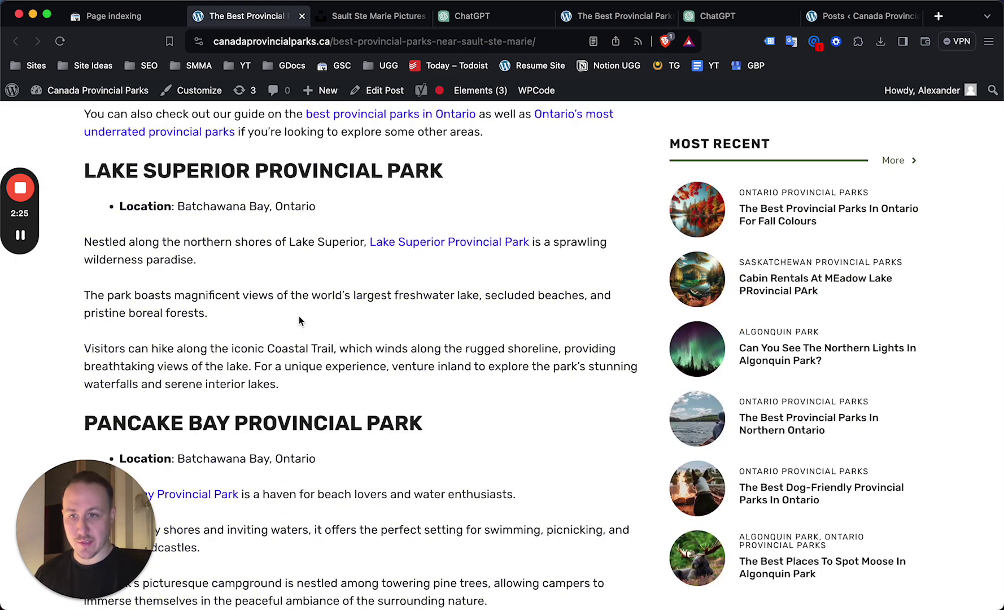
scroll(300, 318, up, 5)
scroll(386, 305, down, 3)
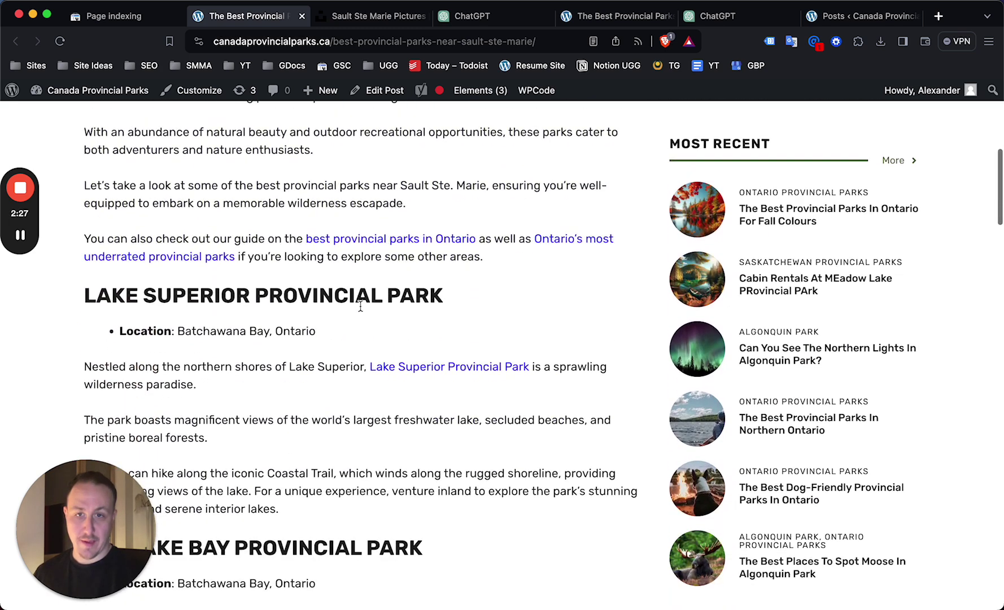
scroll(364, 354, down, 2)
scroll(312, 328, down, 4)
Step: Finish reading past the Coastal Trail section and bring up the WordPress Posts list of 39 posts
drag(255, 337, 388, 356)
click(388, 355)
scroll(388, 355, down, 5)
scroll(314, 264, up, 8)
scroll(314, 264, down, 8)
scroll(339, 316, down, 7)
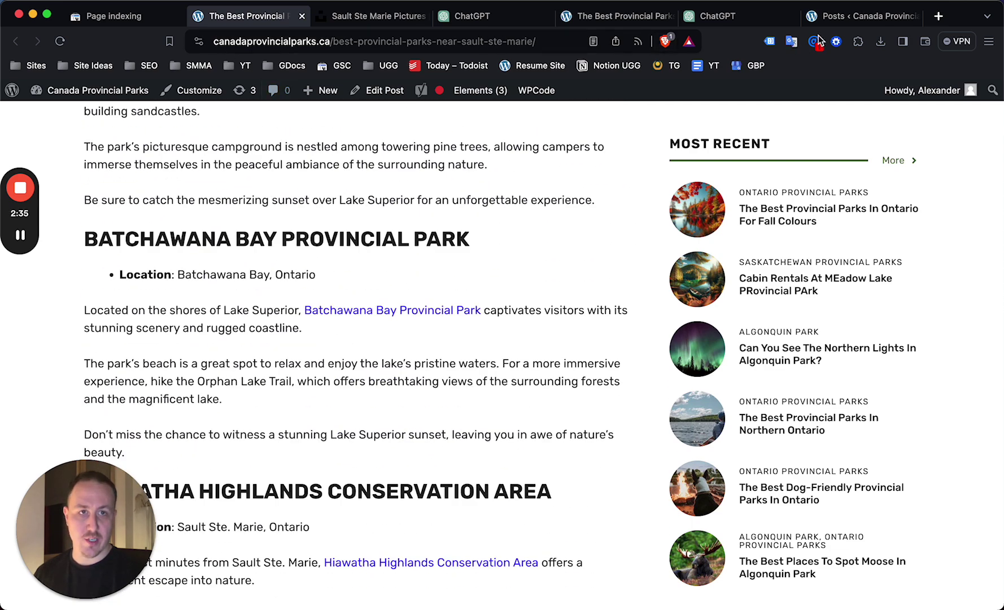
click(836, 16)
scroll(816, 357, down, 1)
Step: Search the WordPress posts for 'sault'
click(826, 231)
text(saul)
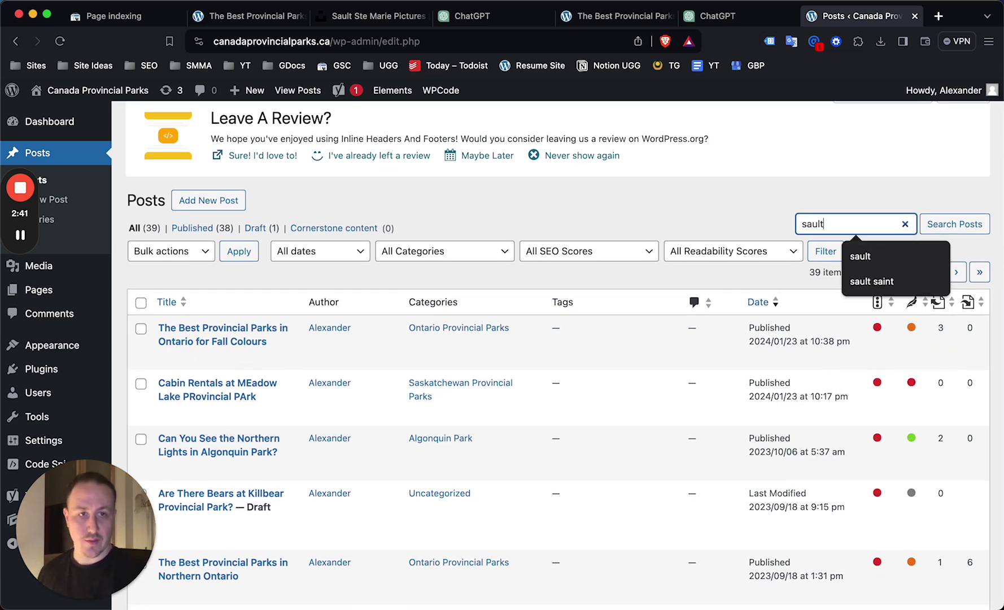
text(t)
key(Down)
key(Return)
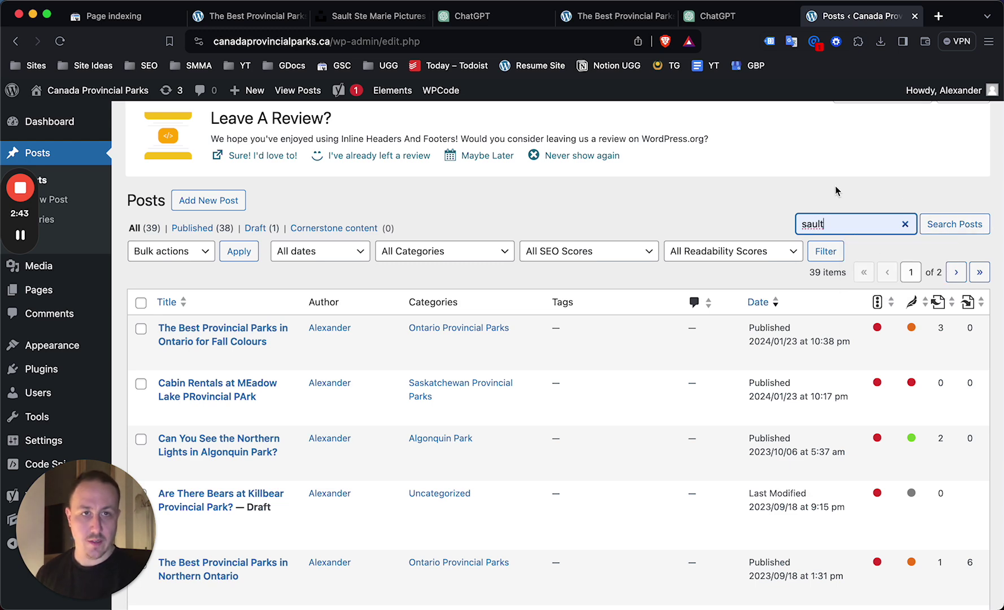
click(939, 232)
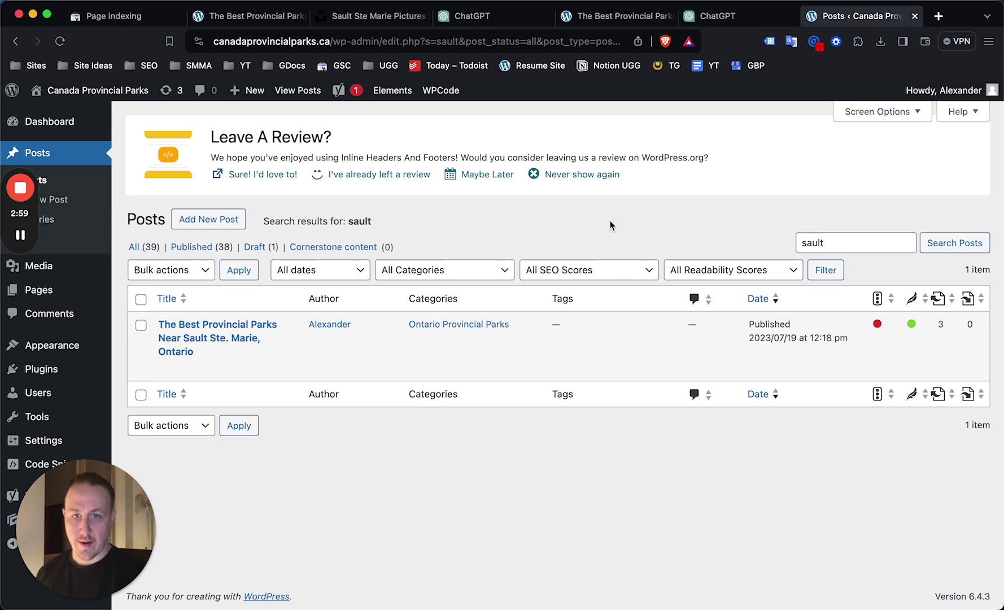
Step: Filter the list to the Ontario Provincial Parks category, showing 28 posts
mouse_move(237, 341)
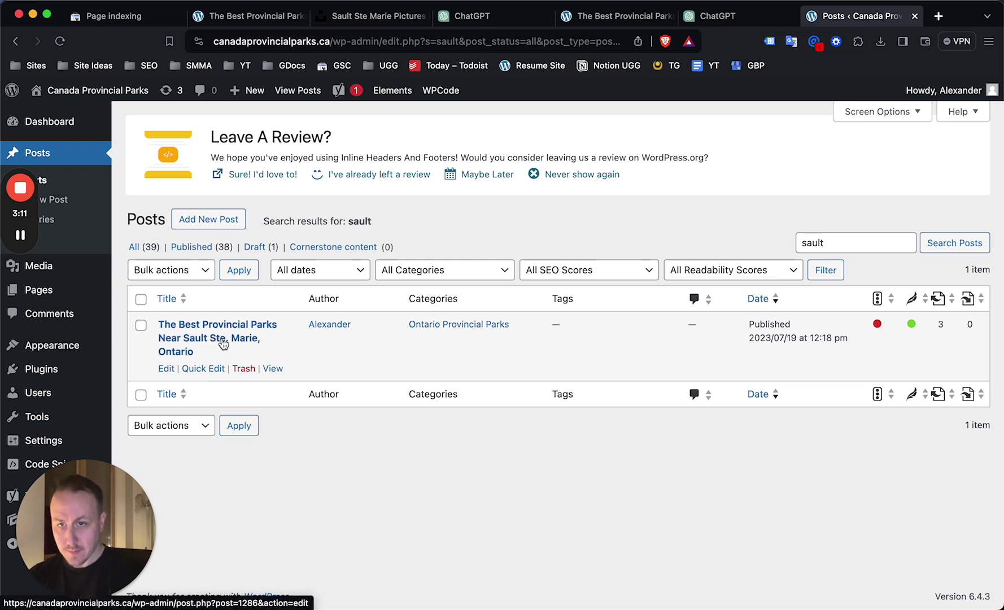
click(431, 326)
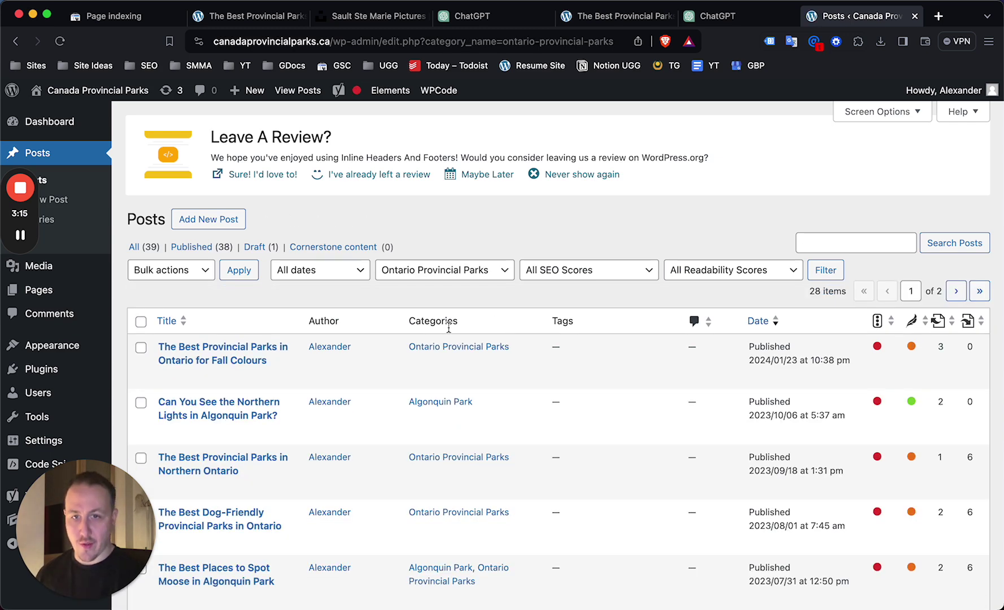
scroll(415, 380, down, 1)
scroll(415, 379, down, 2)
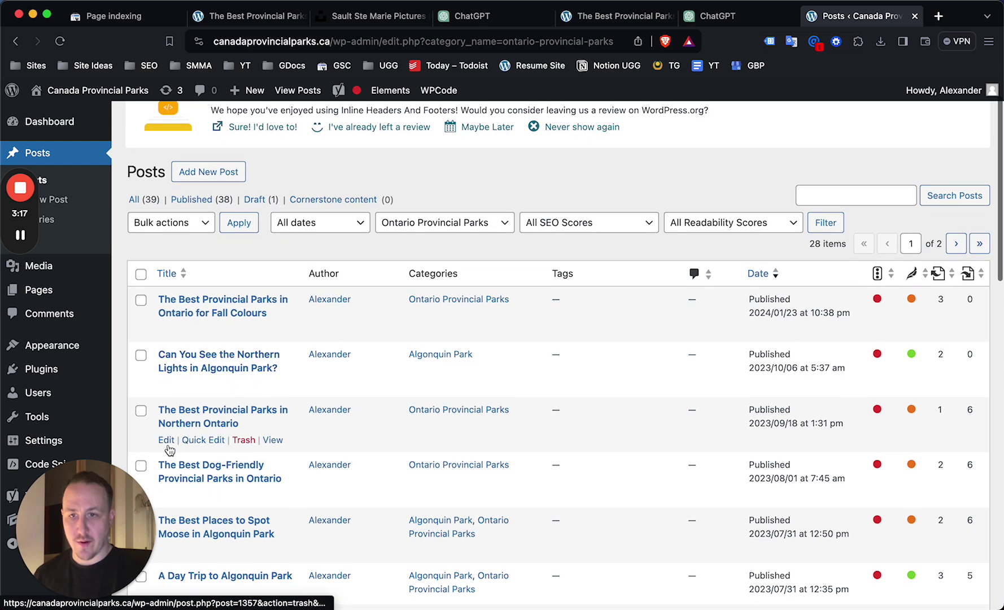
Step: Search the Northern Ontario parks post for 'sault', then go back to the category post list
click(166, 440)
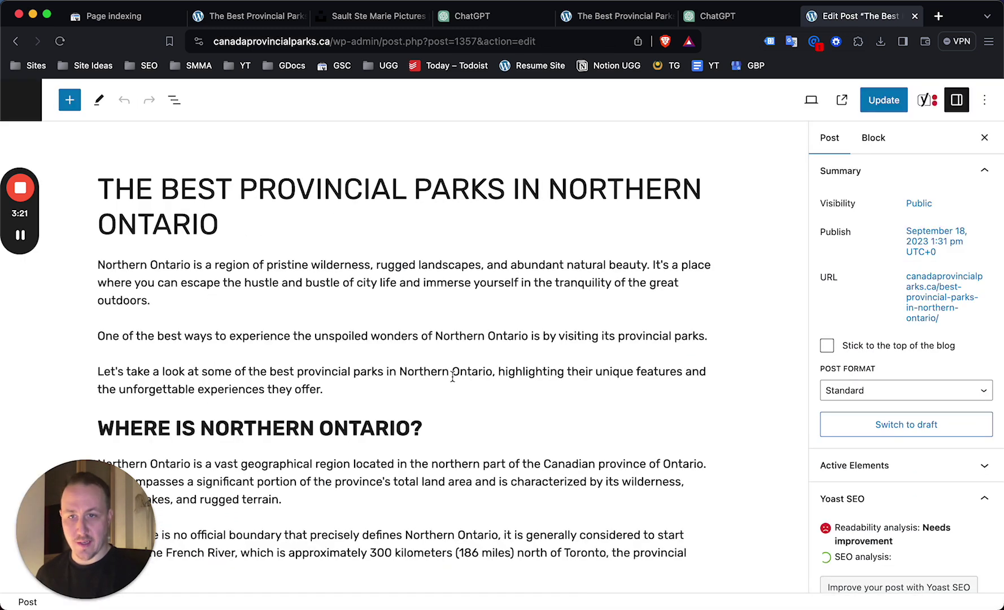
double_click(455, 372)
key(super+f)
text(sault)
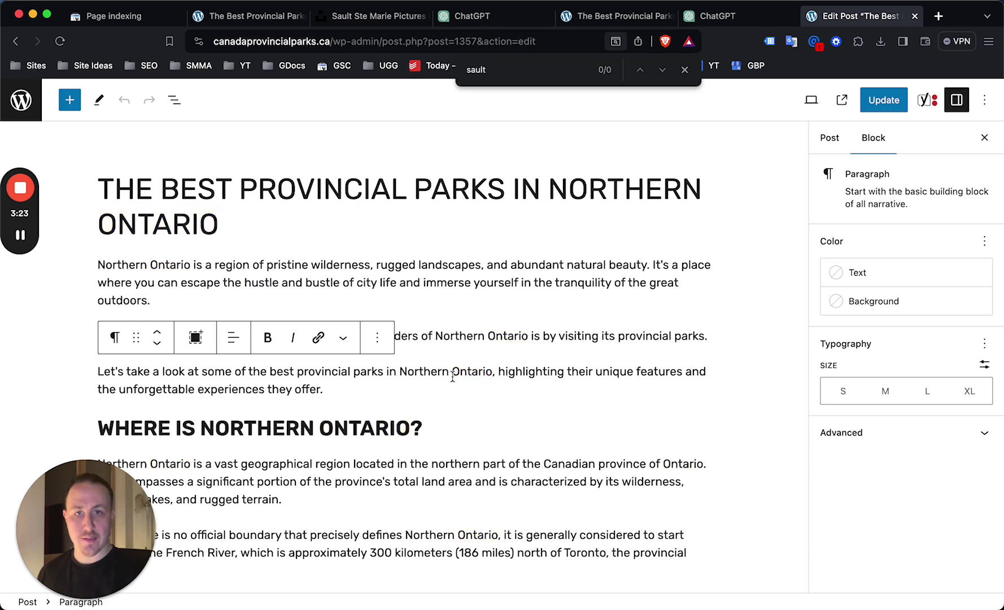
key(Escape)
scroll(535, 338, left, 5)
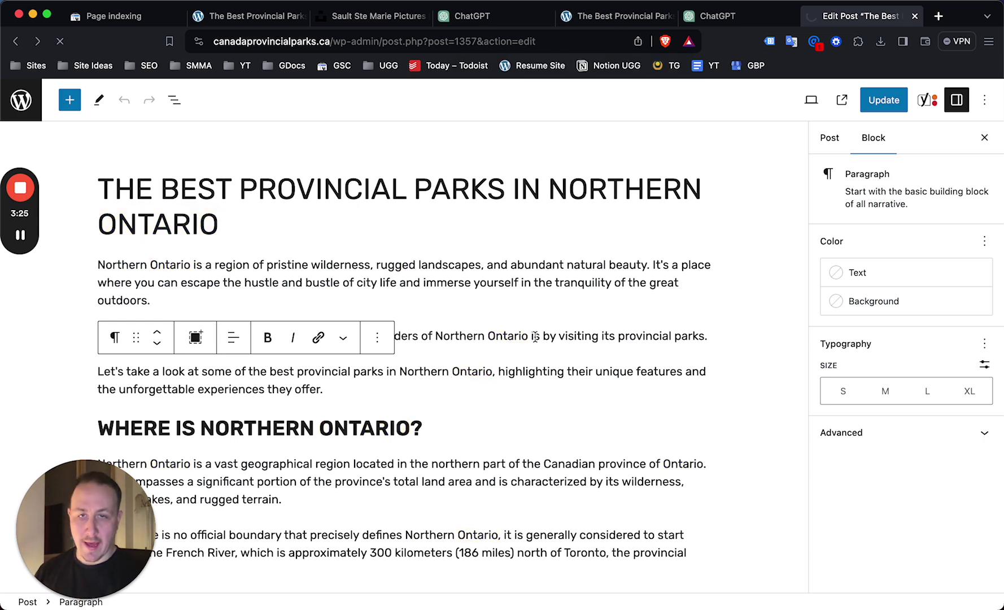
scroll(535, 337, down, 5)
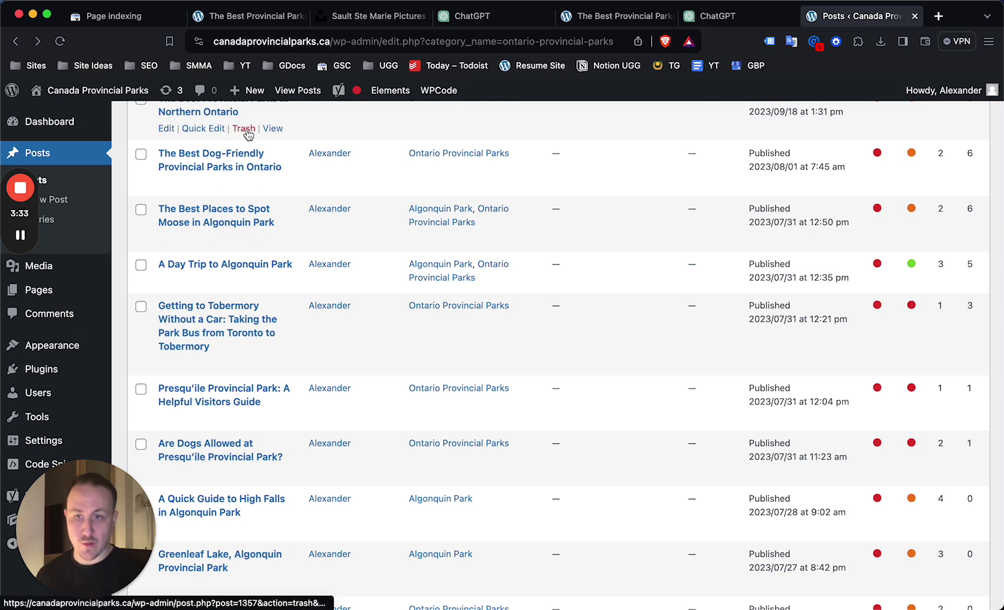
Step: Ask GPT-4 to generate 5 images of provincial parks in Sault Ste Marie at a 1.5:1 ratio
click(712, 17)
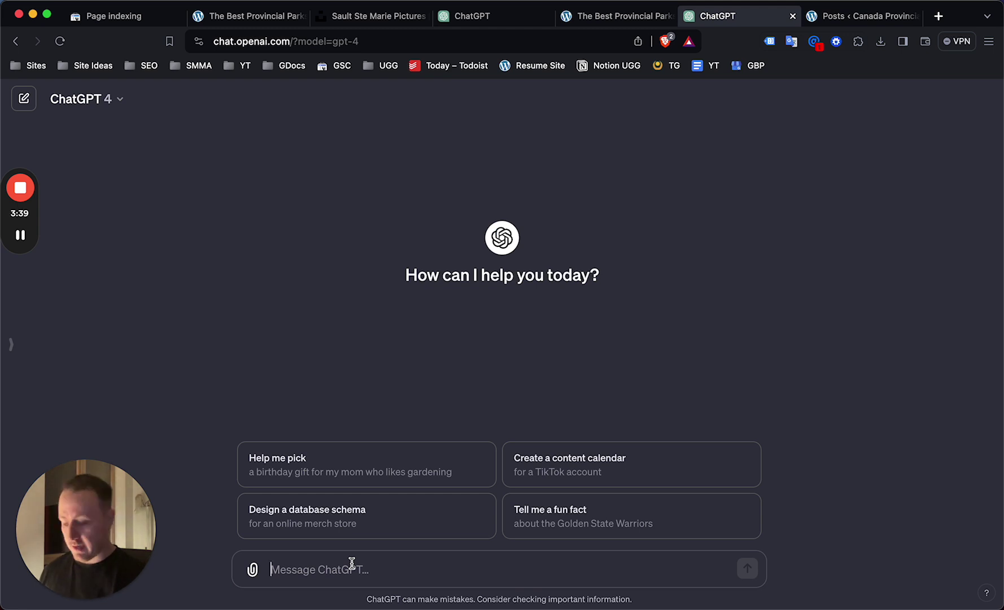
text(please generate 5 images related)
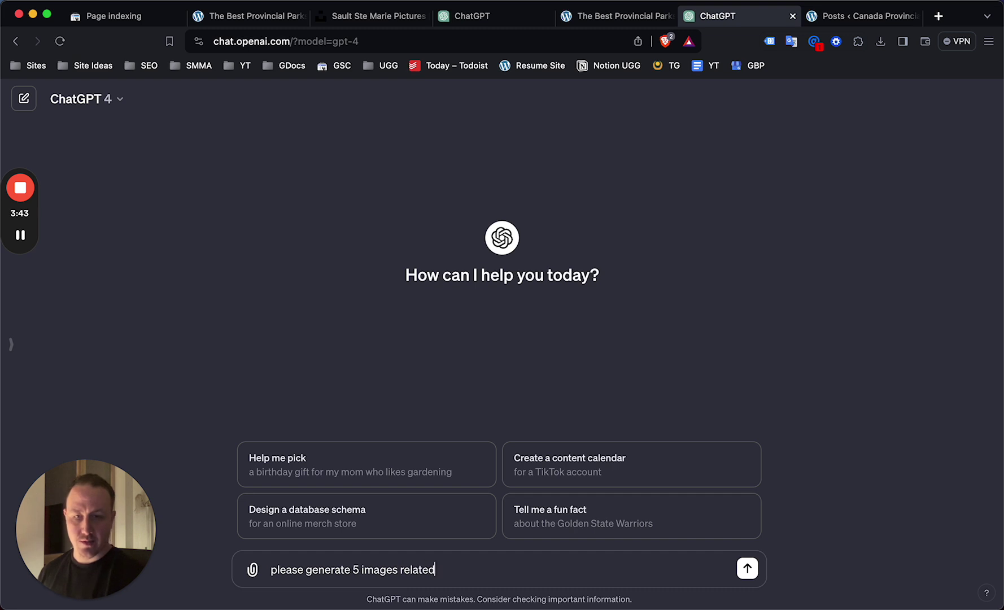
text(est )
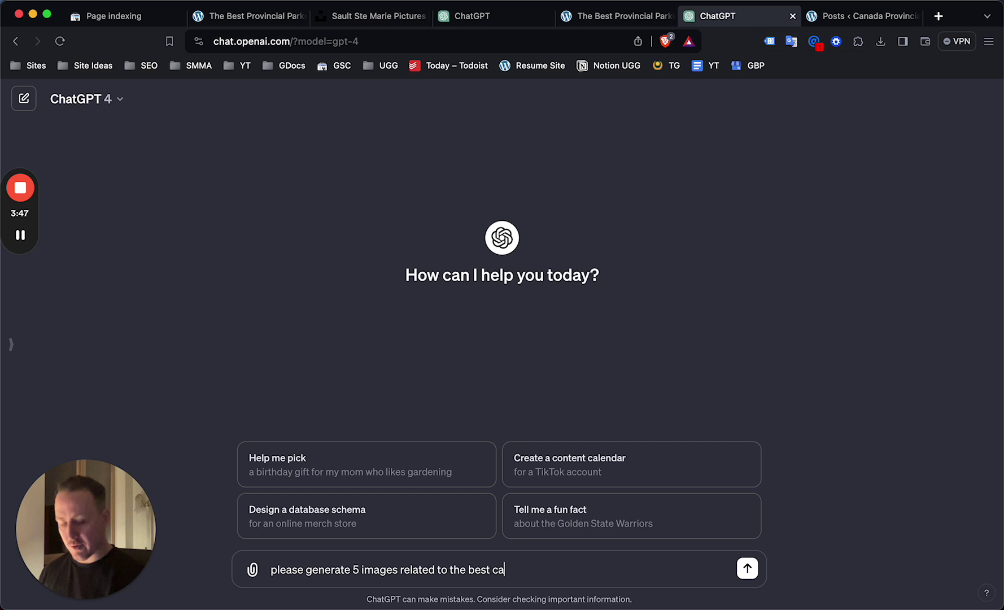
text(ca)
key(BackSpace)
key(BackSpace)
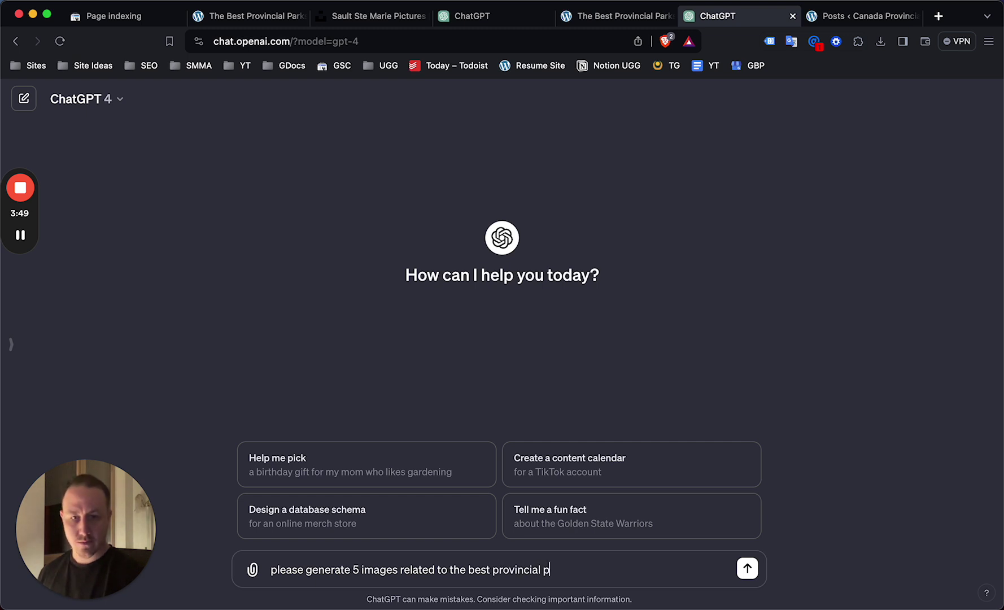
text(provincial parks in sault ste marie (1.5)
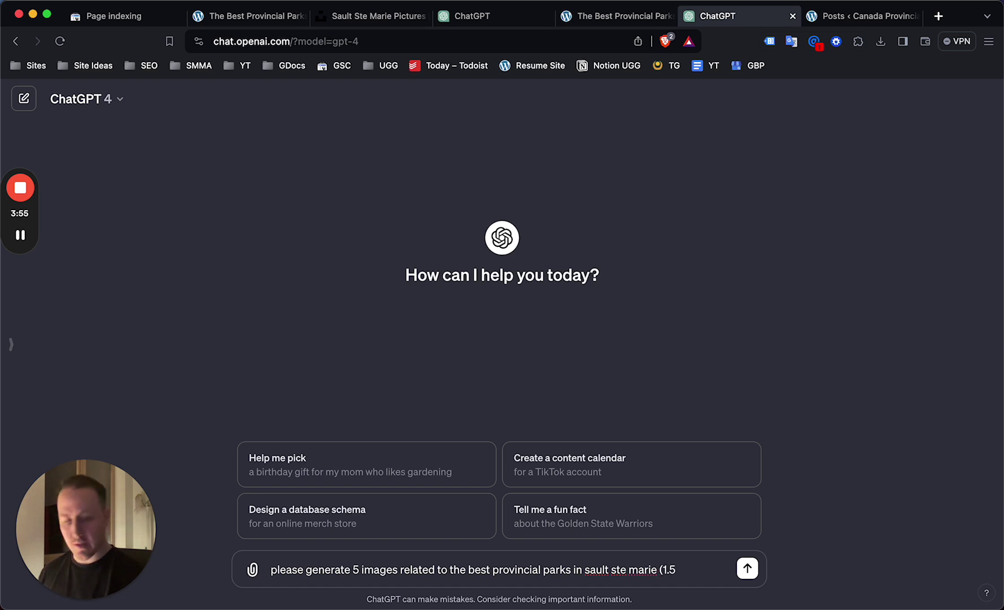
text(:1 dimension ra)
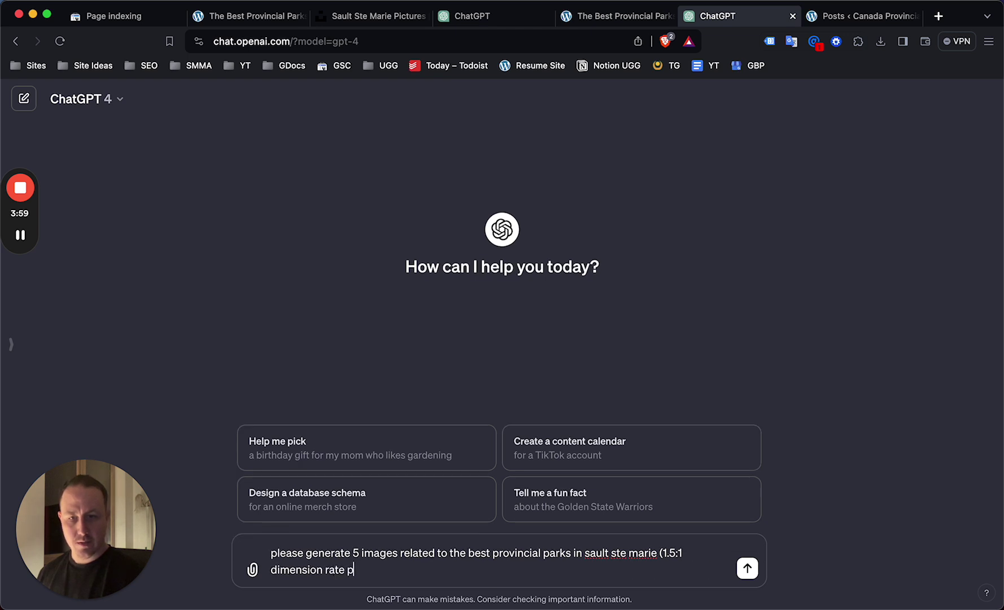
text(te p)
key(BackSpace)
text(o p)
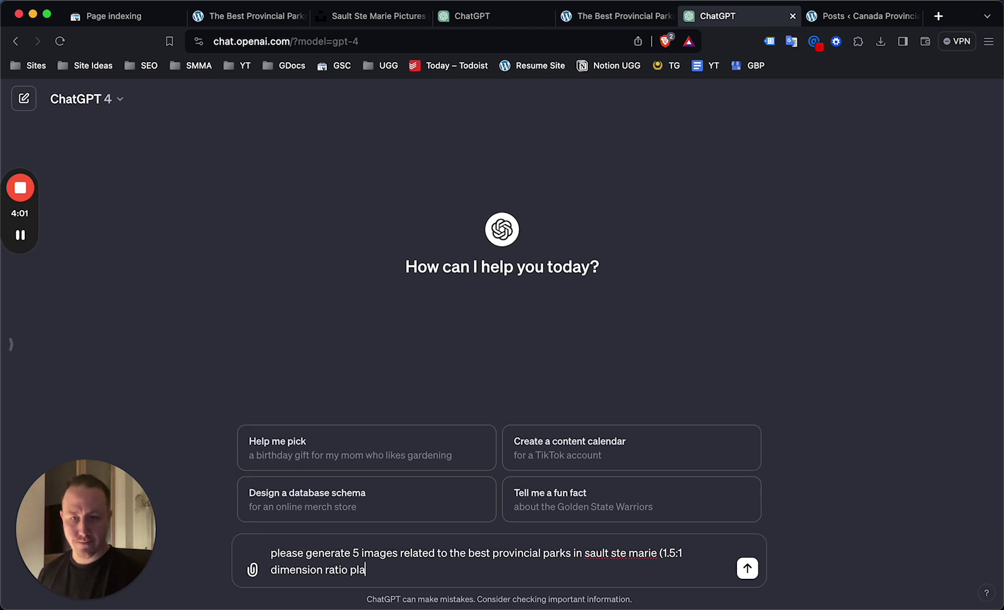
key(Return)
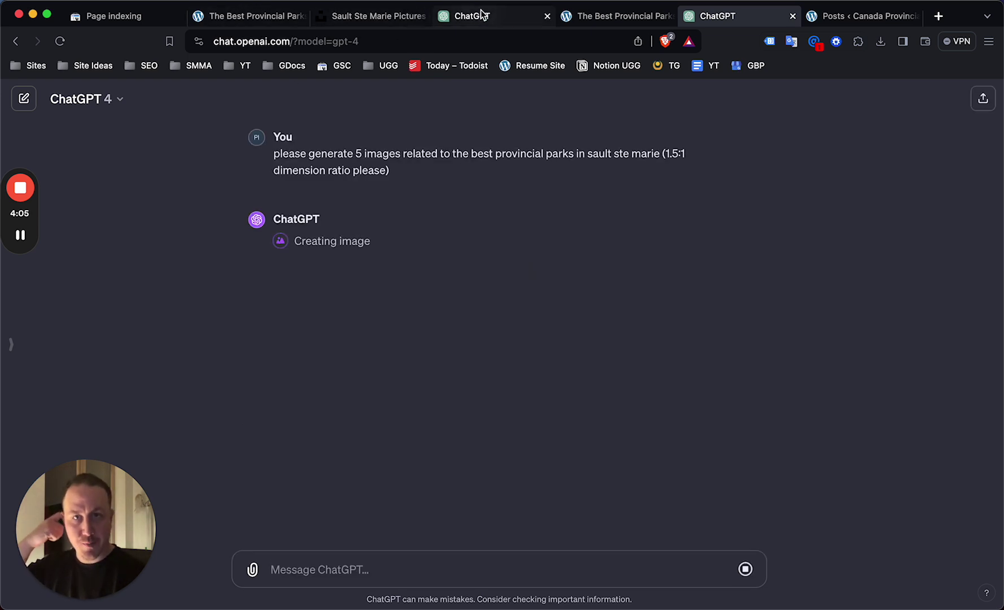
Step: Browse Unsplash's 423 'sault ste marie' photo results, loading more photos
click(368, 17)
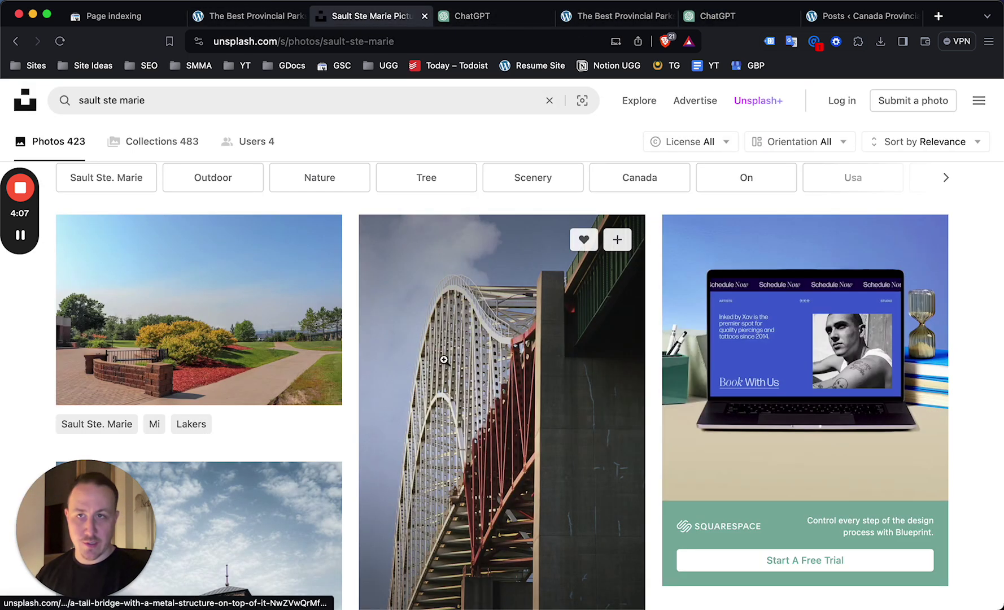
scroll(404, 247, down, 10)
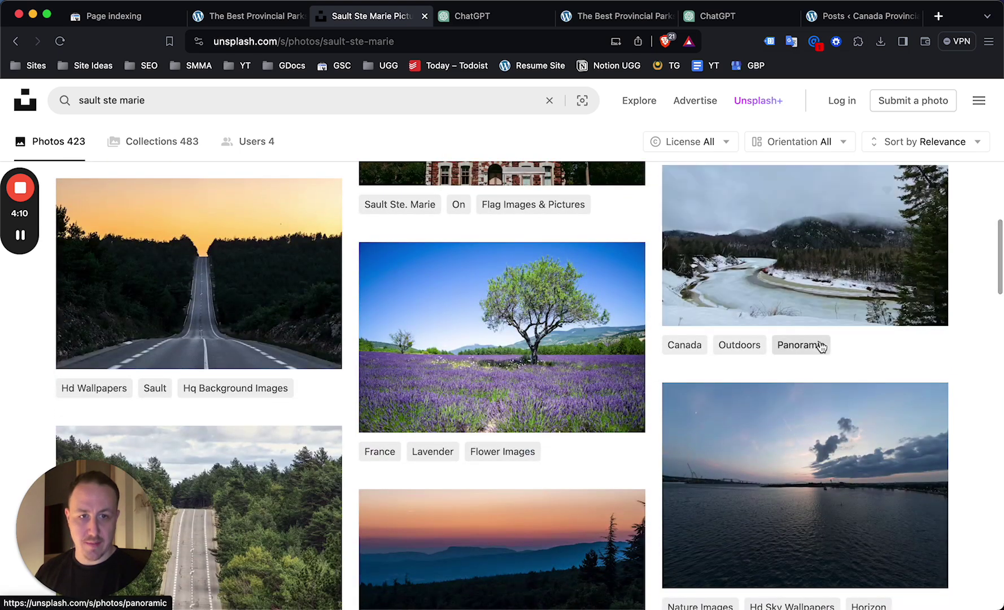
mouse_move(853, 257)
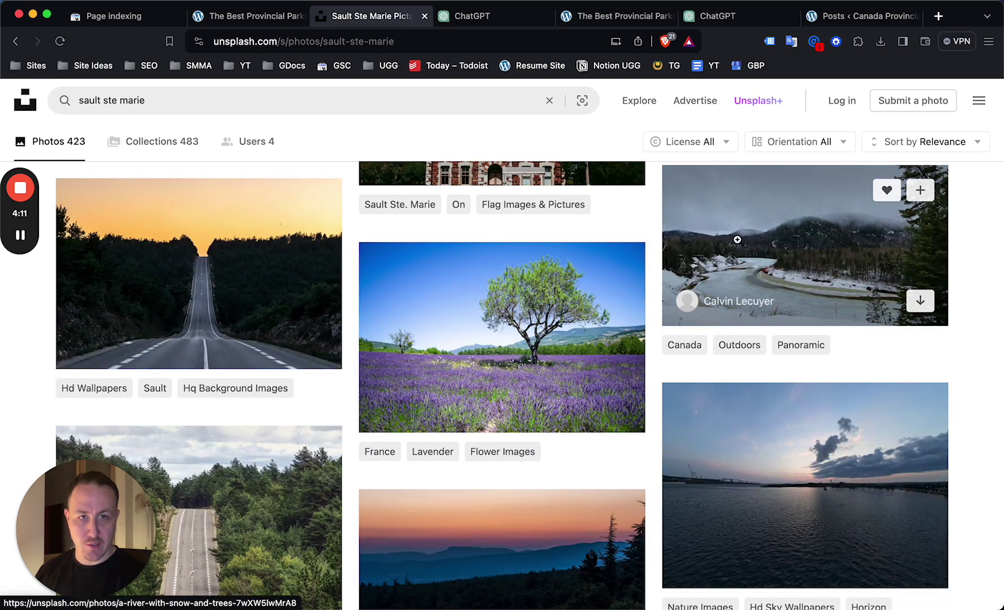
scroll(741, 256, down, 10)
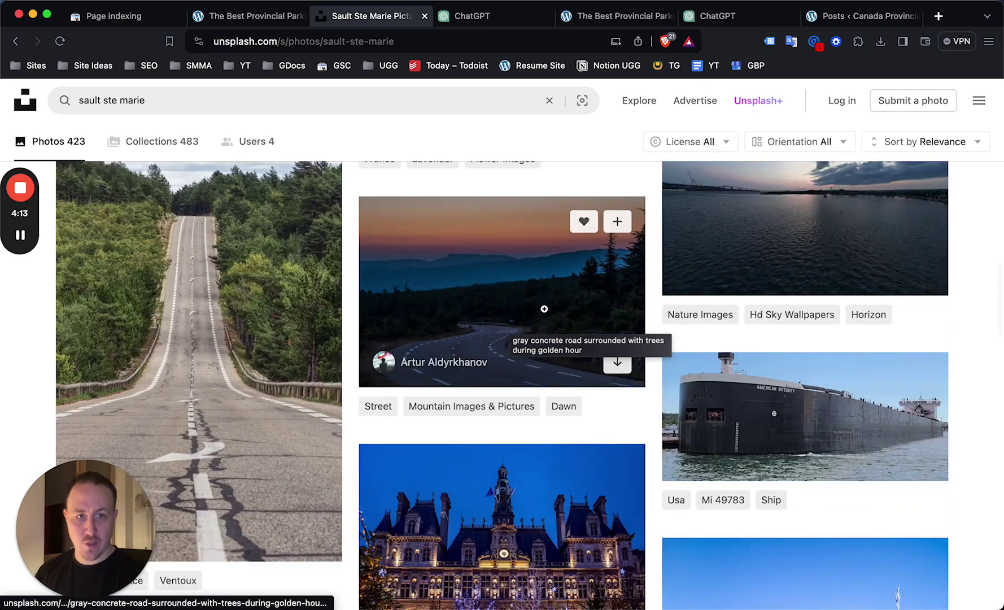
scroll(632, 331, down, 10)
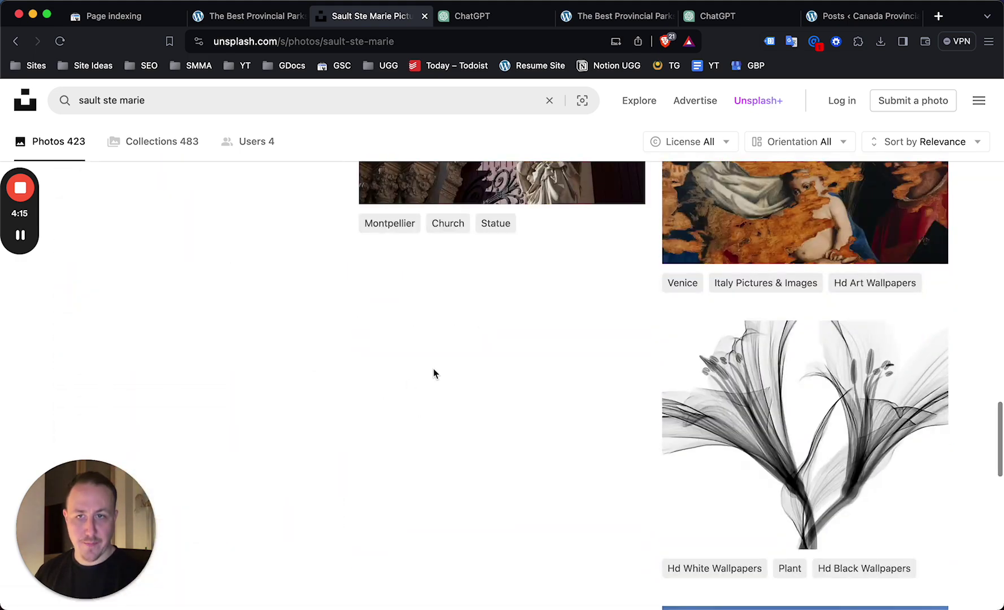
scroll(435, 371, down, 6)
click(500, 489)
scroll(489, 336, down, 7)
scroll(488, 336, up, 20)
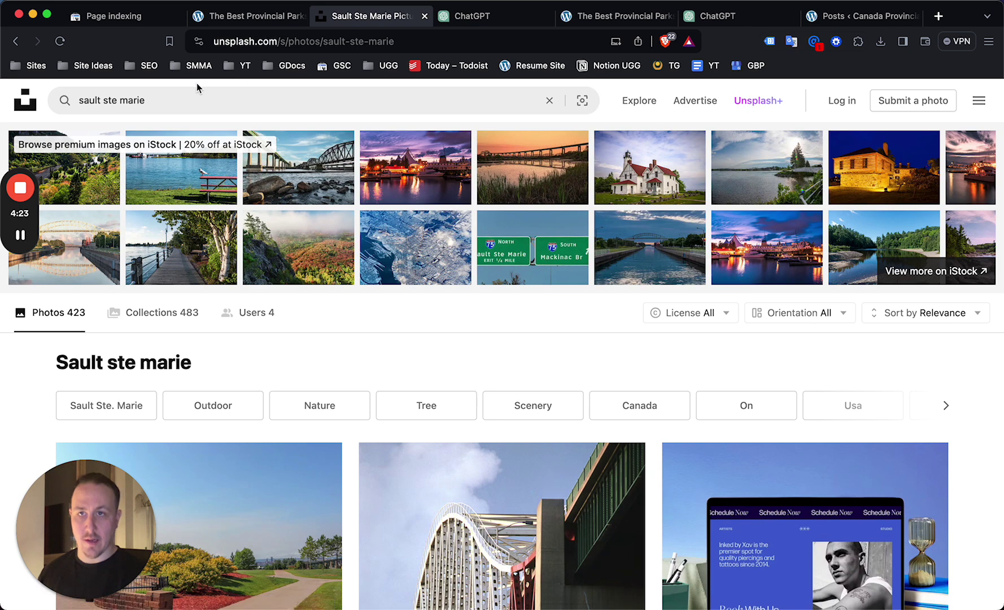
Step: Ask GPT-3.5 for five internal-linking sentences using 'provincial parks in Sault Ste. Marie' with anchor text
click(471, 18)
click(491, 523)
click(397, 561)
text(please give me 5 options for sentences that include )
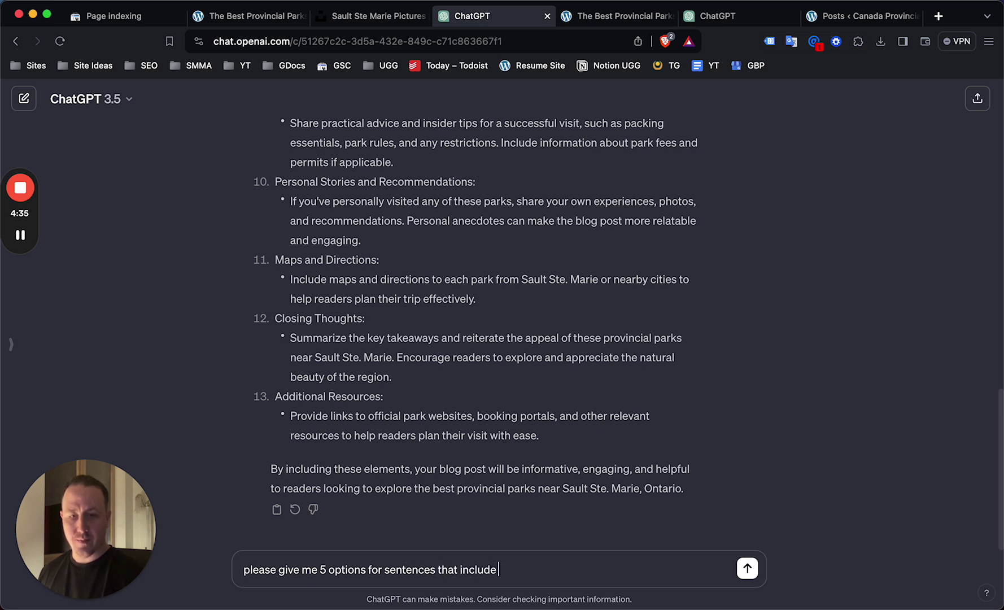
text(the p)
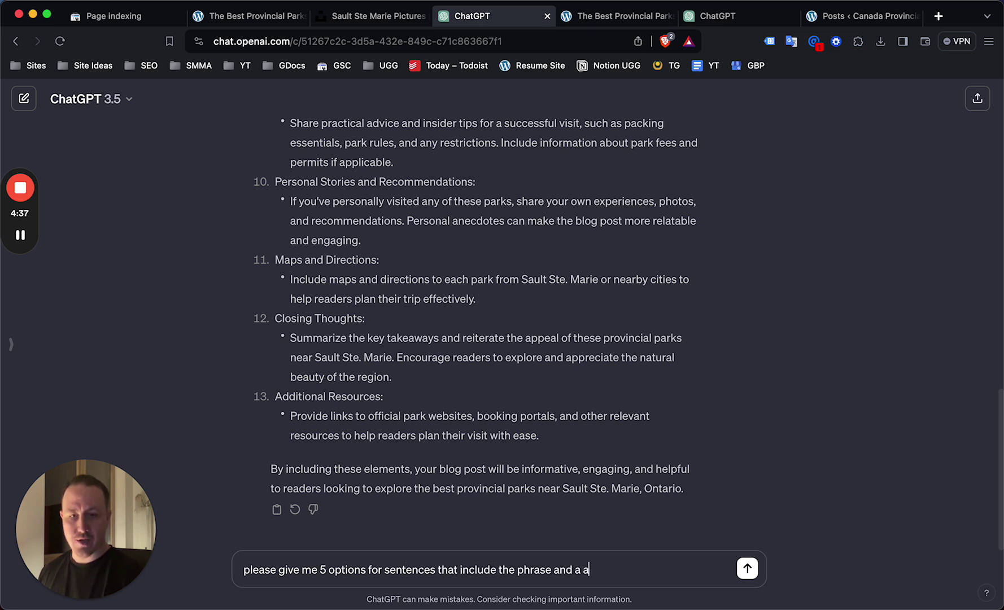
text(hrase and a variation of the phrase ")
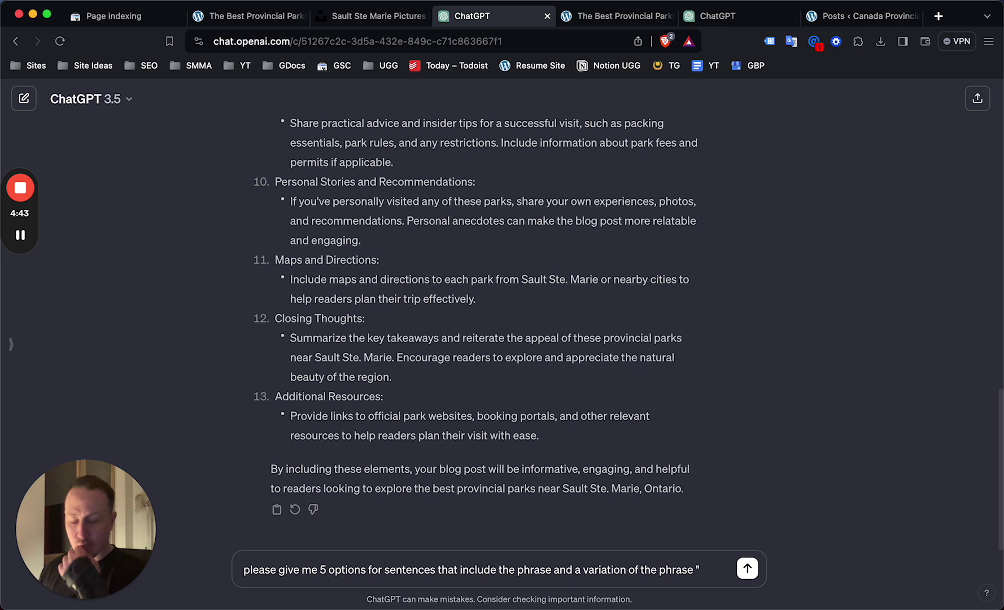
text(provincial parks in Sault )
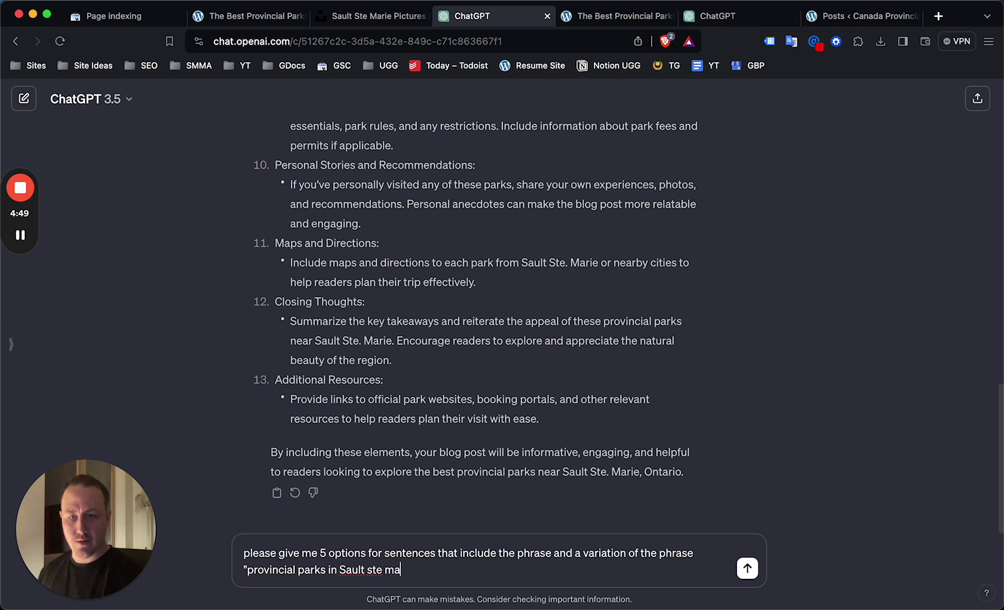
text(ste marie" that i can use for)
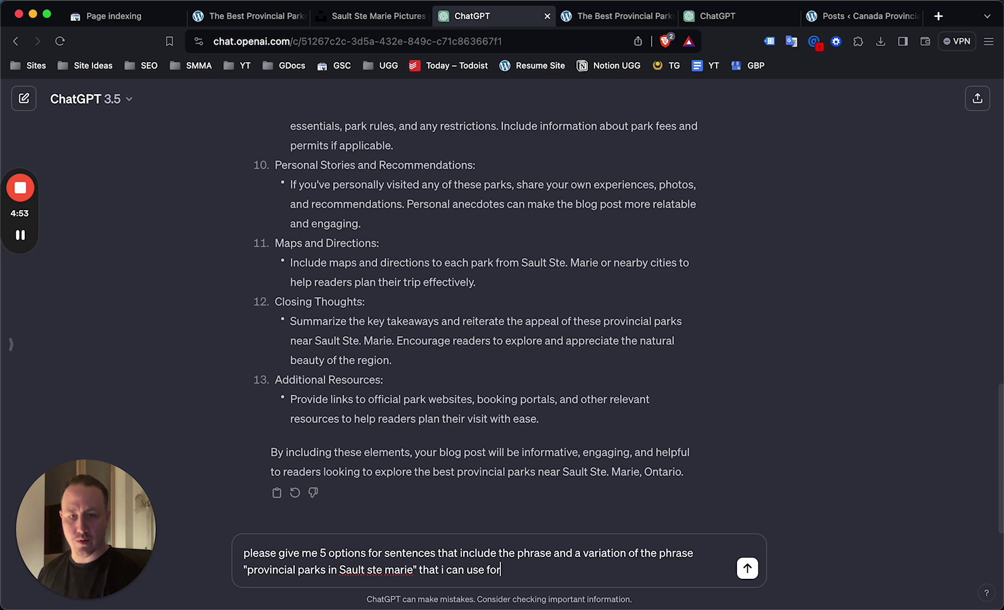
text( internal linking)
key(Return)
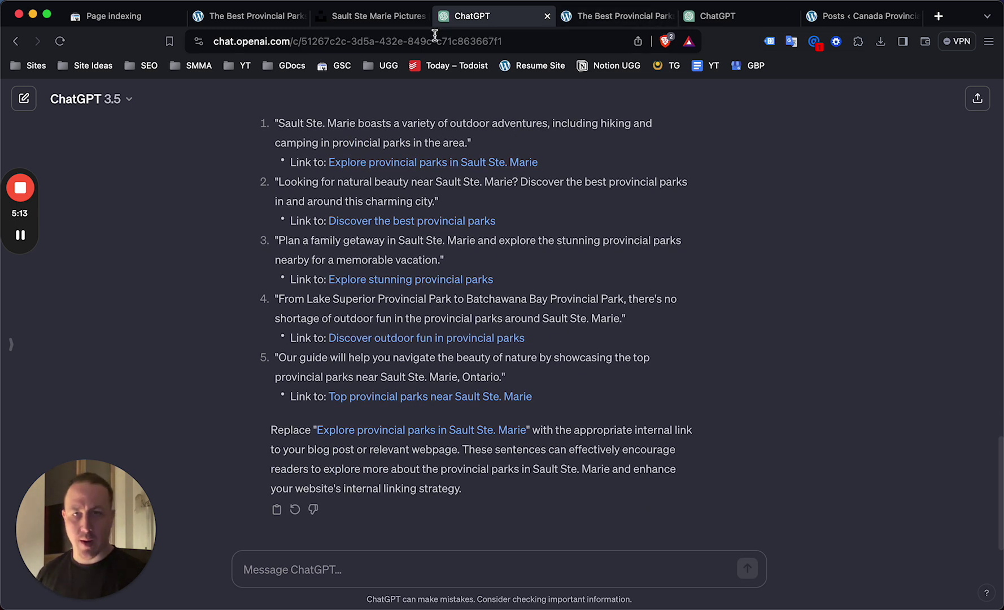
Step: Copy the earlier five-image parks prompt in the GPT-4 chat and send it again
click(714, 13)
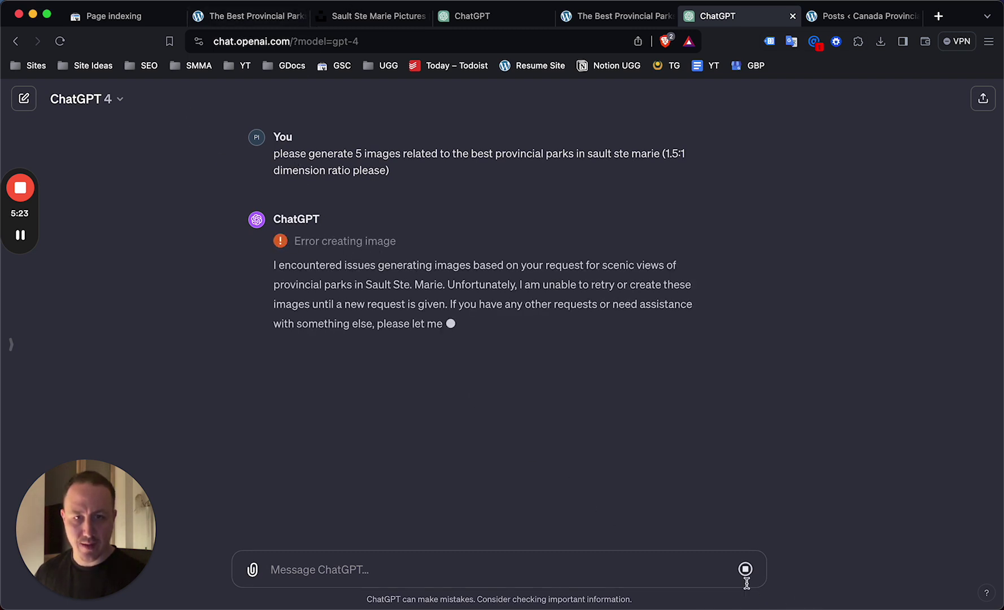
double_click(378, 151)
triple_click(378, 150)
key(super+c)
click(398, 569)
key(super+v)
key(Return)
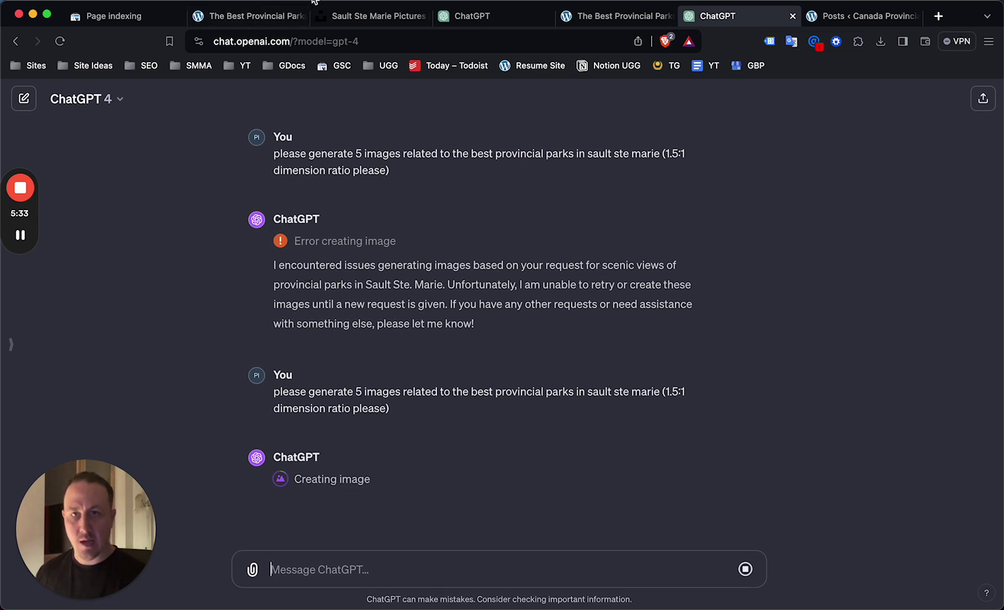
Step: Copy the live Sault Ste. Marie parks article's URL, then go back to the not-indexed report
click(253, 16)
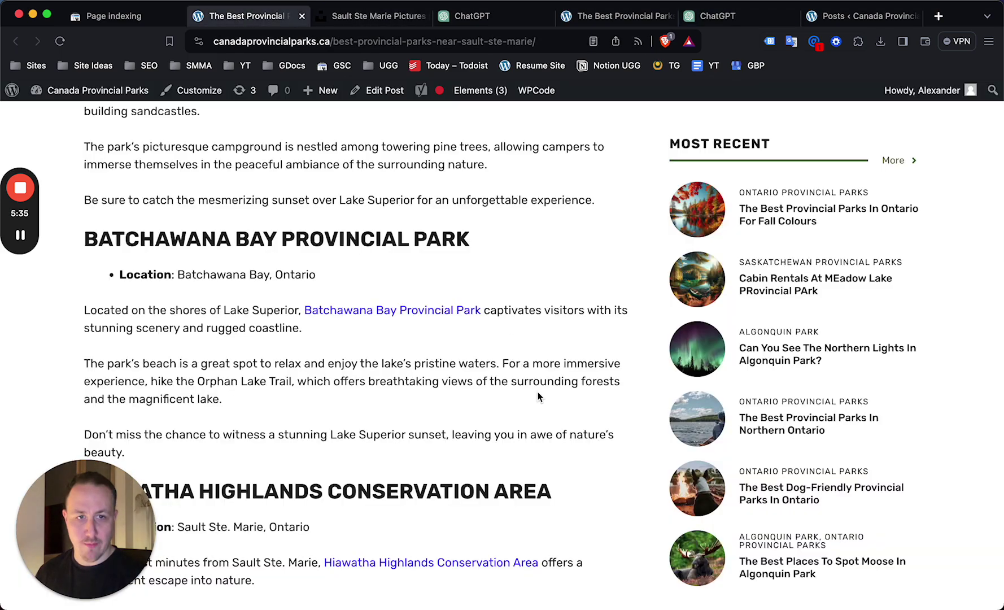
scroll(538, 393, down, 5)
scroll(506, 267, up, 10)
scroll(496, 227, up, 8)
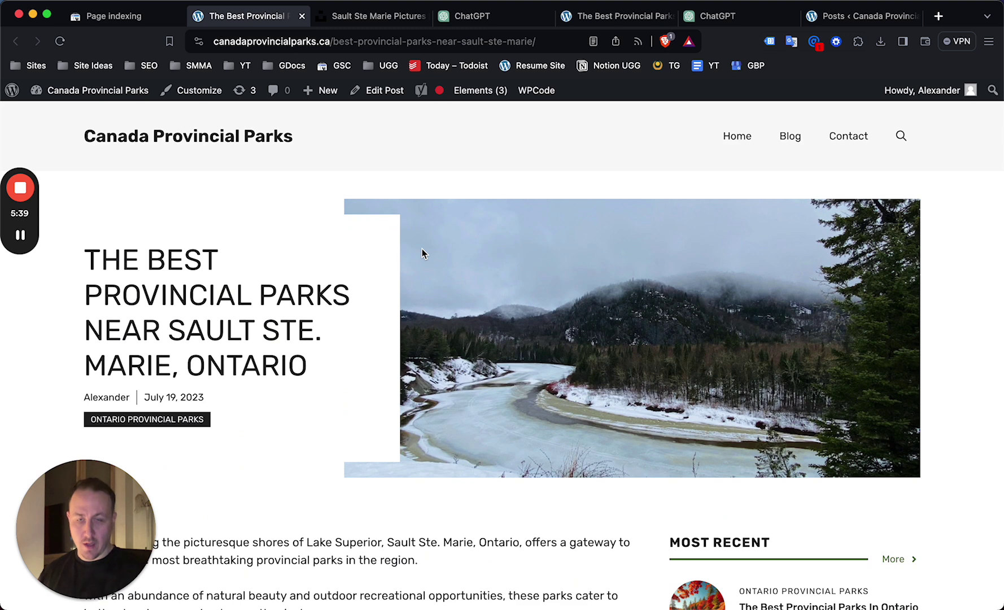
double_click(363, 48)
click(363, 47)
key(ctrl+c)
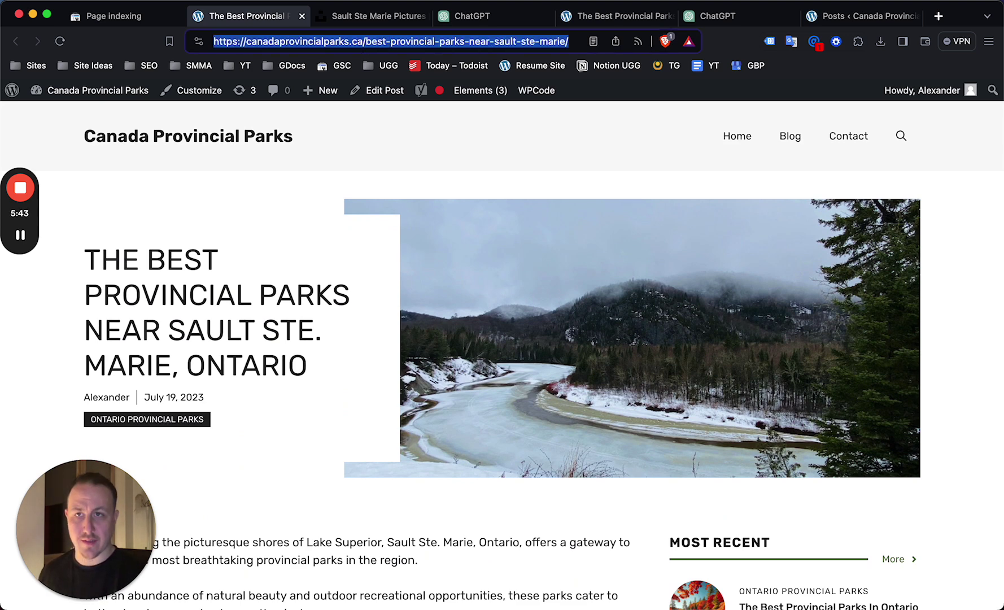
click(124, 20)
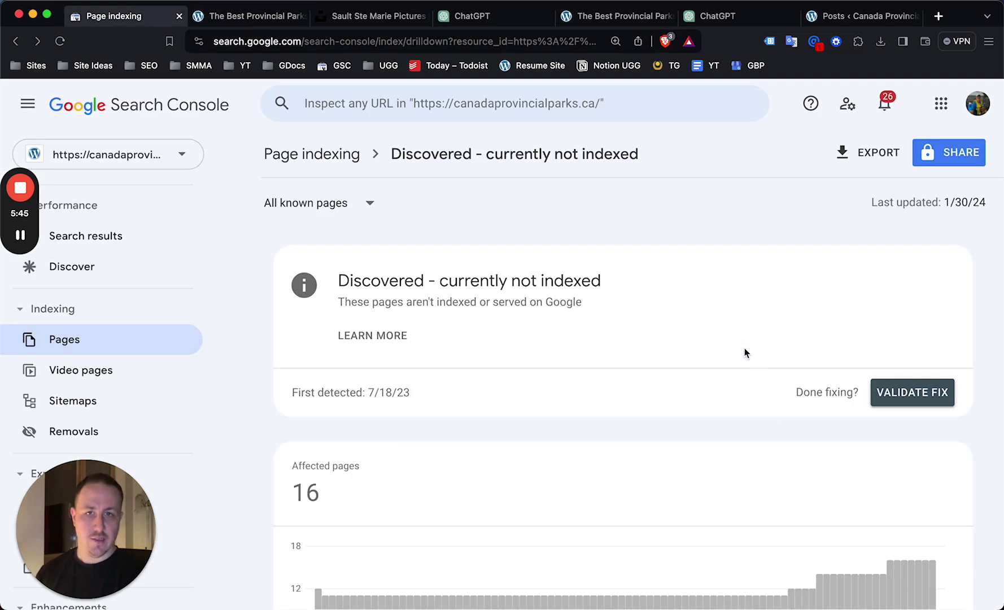
Step: Paste the article's URL into the 'Inspect any URL' bar and run the inspection
click(402, 109)
key(ctrl+v)
key(Return)
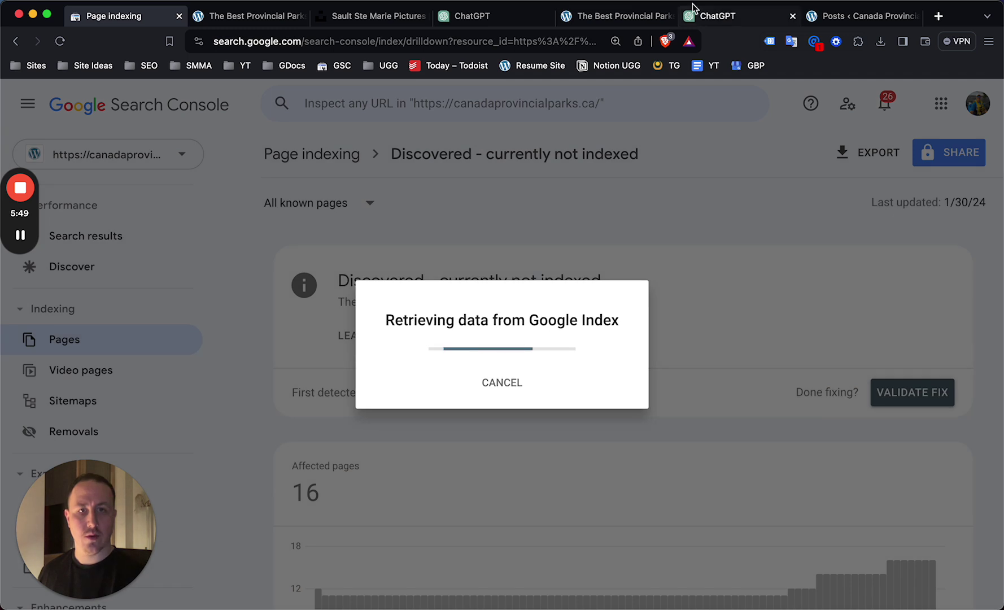
Step: Review ChatGPT's generated Lake Superior Provincial Park image while the inspection loads
click(704, 17)
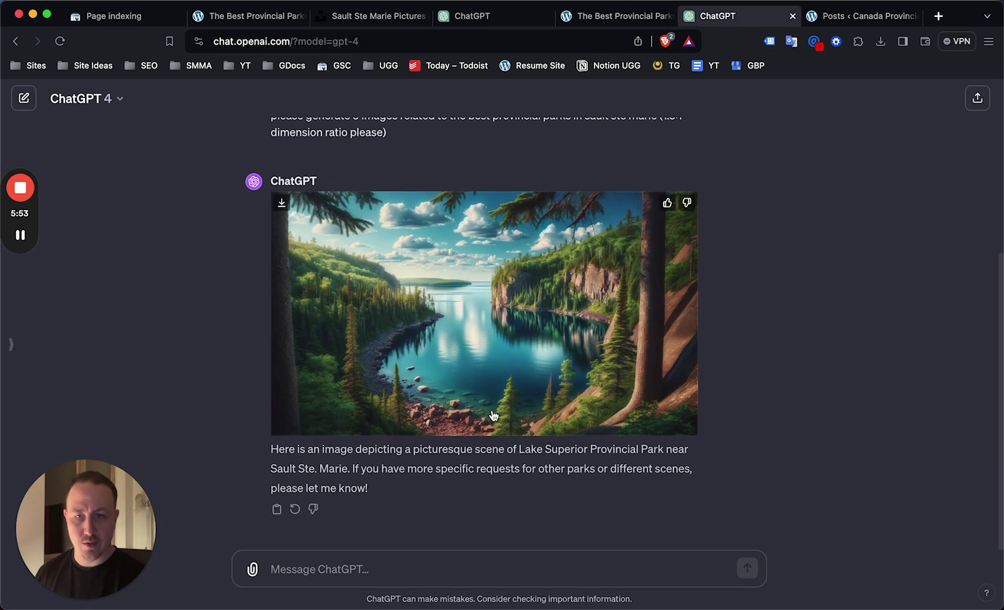
scroll(477, 388, up, 1)
scroll(477, 389, up, 5)
scroll(366, 352, down, 5)
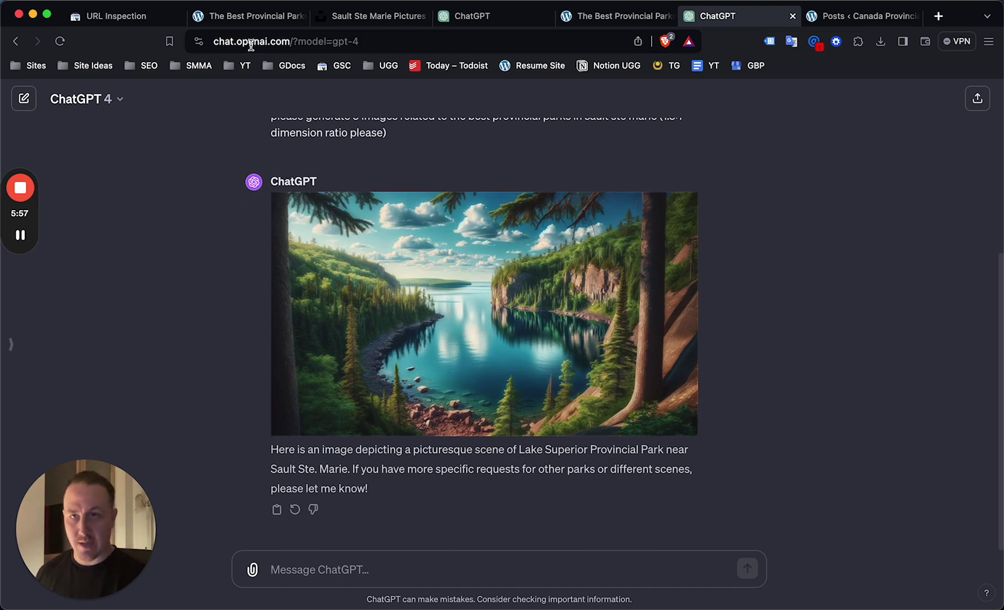
Step: Request indexing for the article URL, then open a new browser tab
click(117, 13)
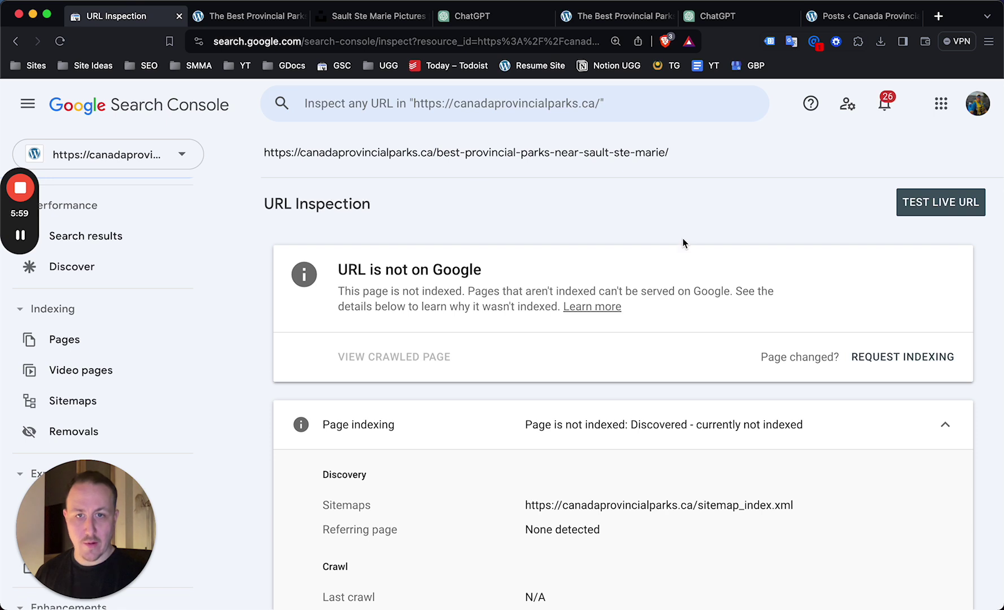
scroll(860, 366, down, 1)
click(905, 334)
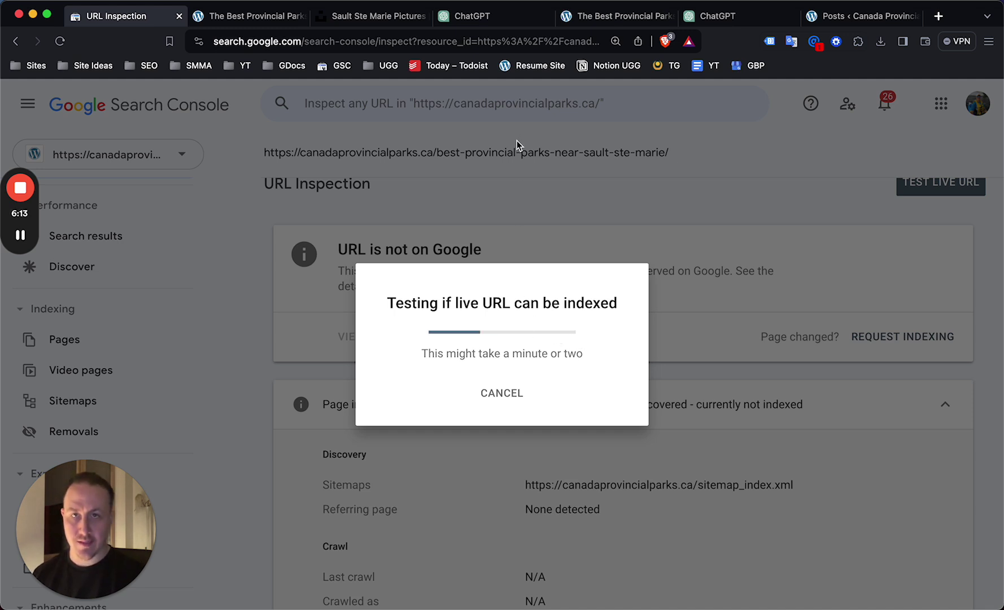
key(super+t)
Step: Search Google for 'best provincial parks near sault ste marie ontario'
text(google.com)
key(Return)
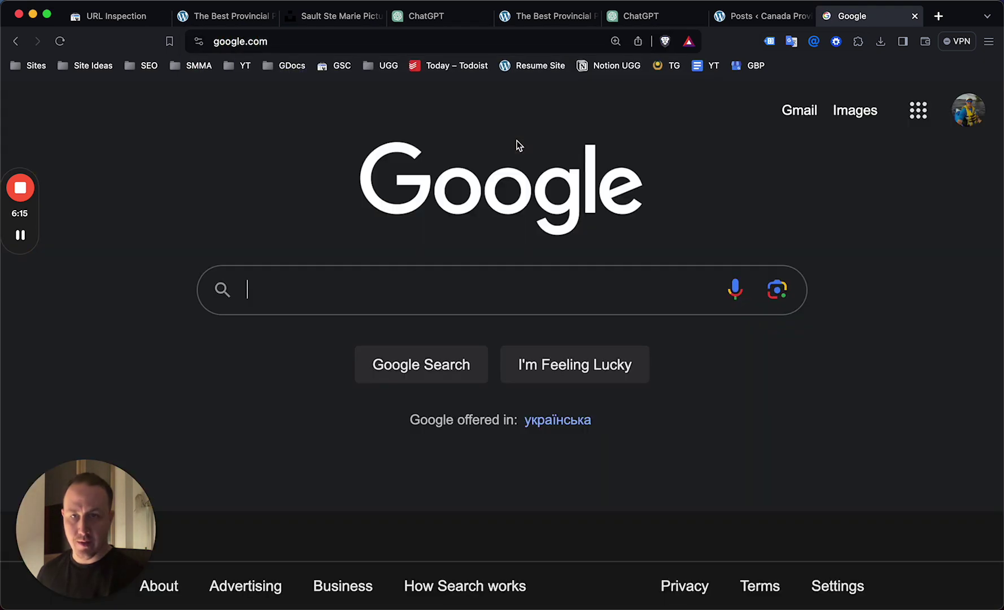
text(best)
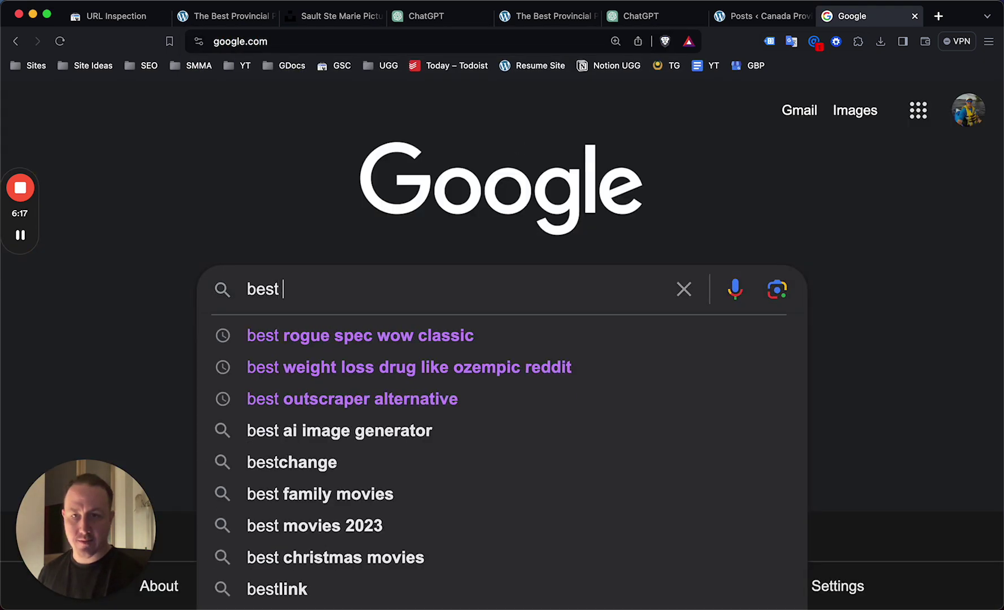
key(BackSpace)
key(BackSpace)
key(BackSpace)
key(BackSpace)
key(BackSpace)
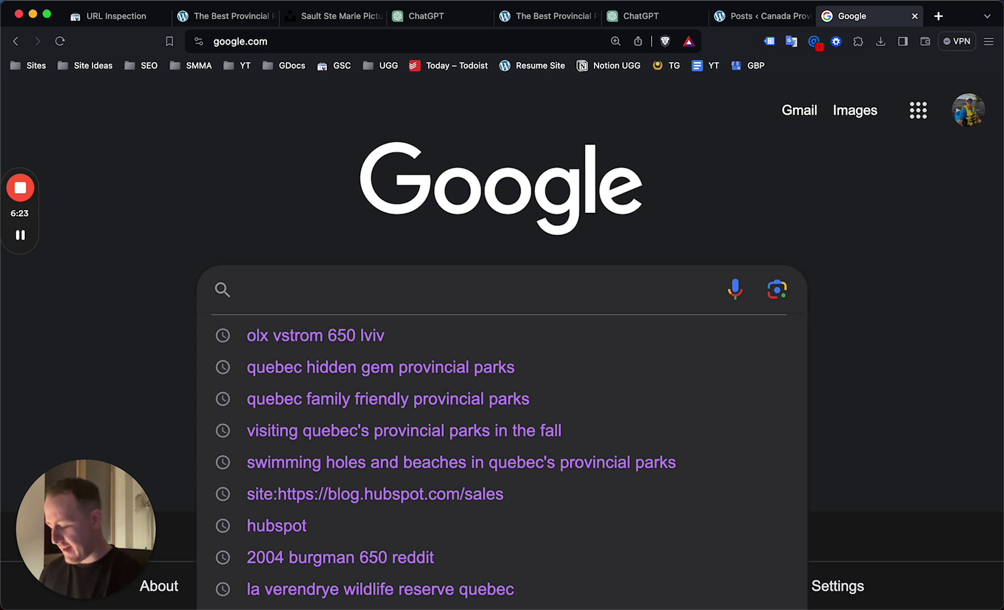
text(best pr)
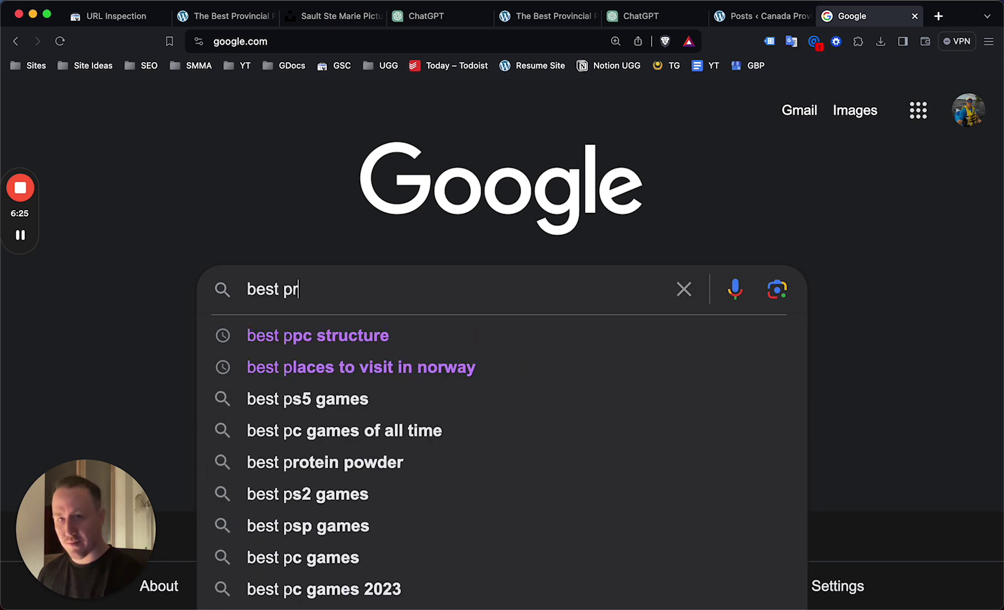
text(ovincial parks ne)
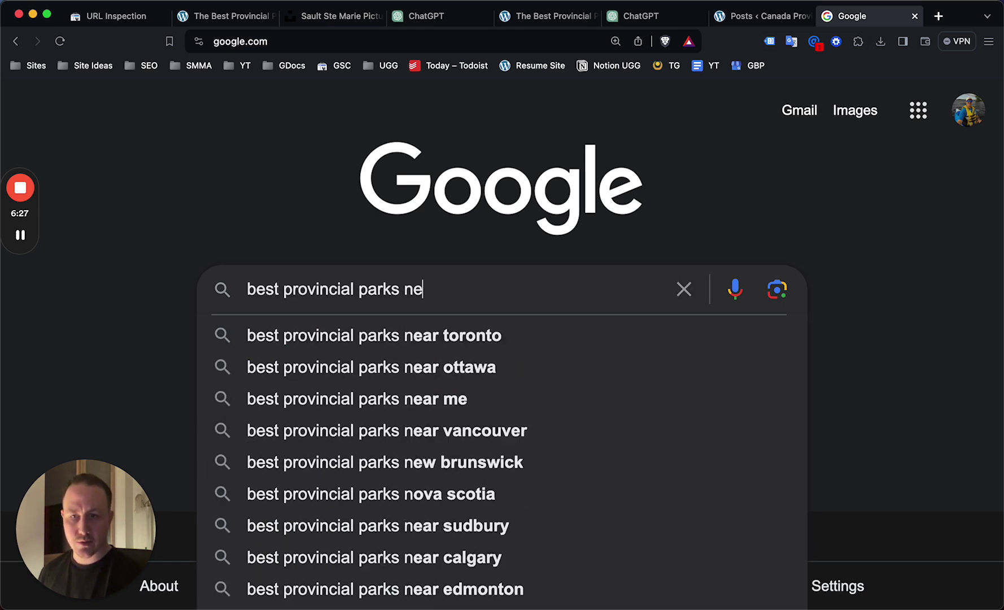
text(ar sault ste marie ontario)
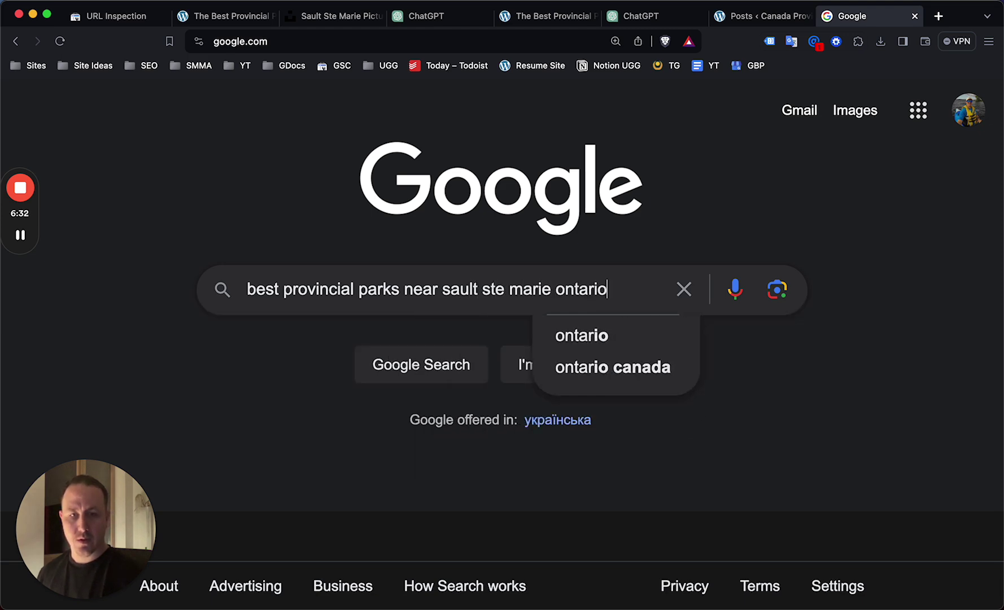
key(Return)
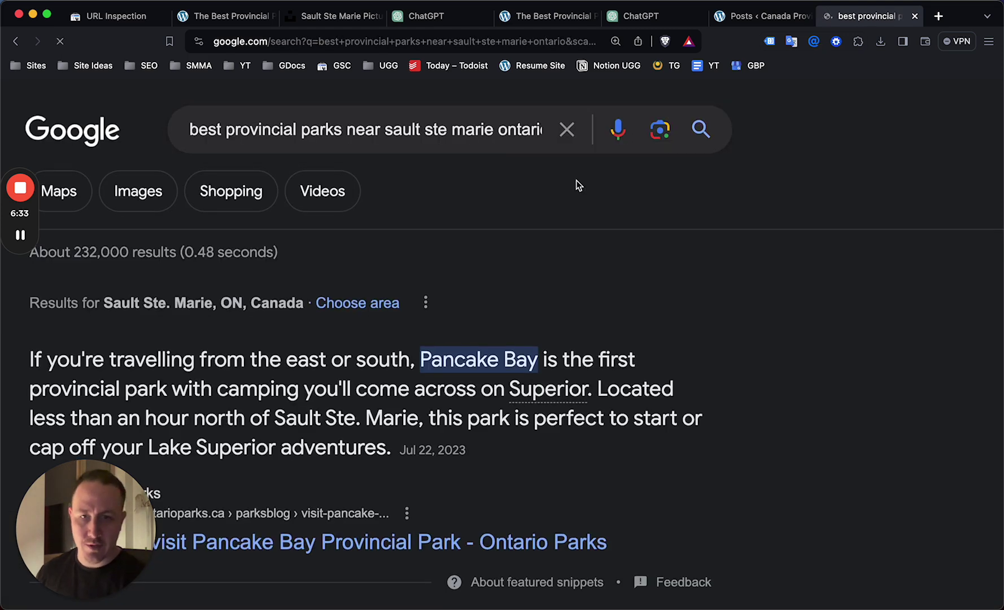
Step: Scroll through the competing park articles from Tripadvisor, AllTrails and others
scroll(294, 290, down, 4)
scroll(295, 291, down, 15)
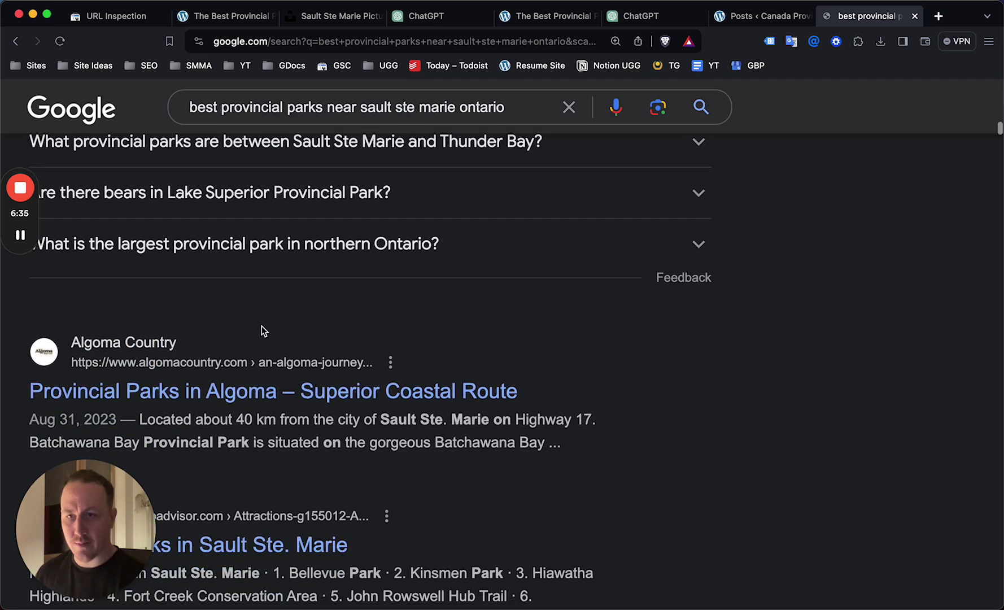
scroll(261, 326, down, 5)
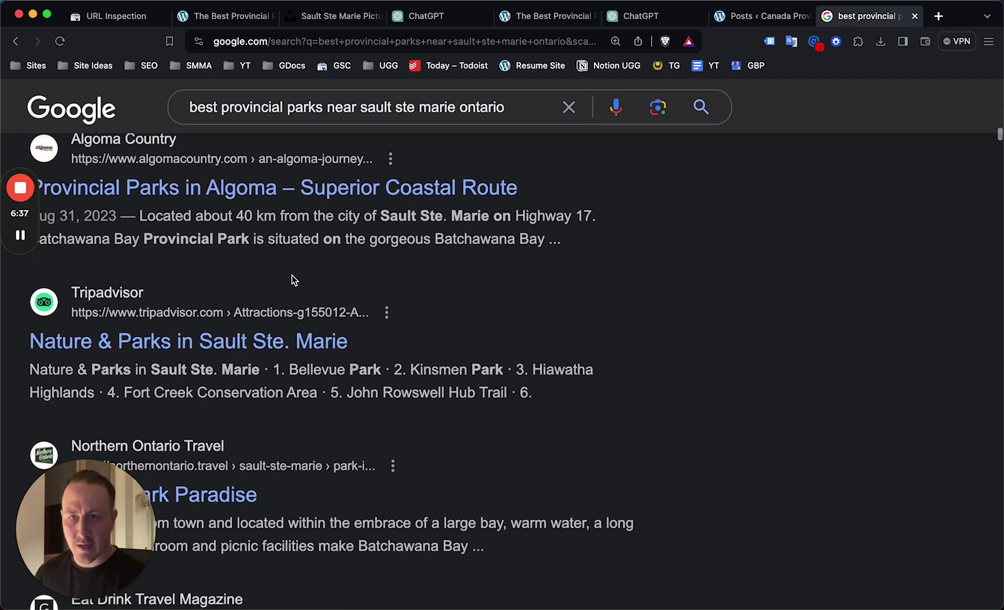
scroll(378, 389, down, 2)
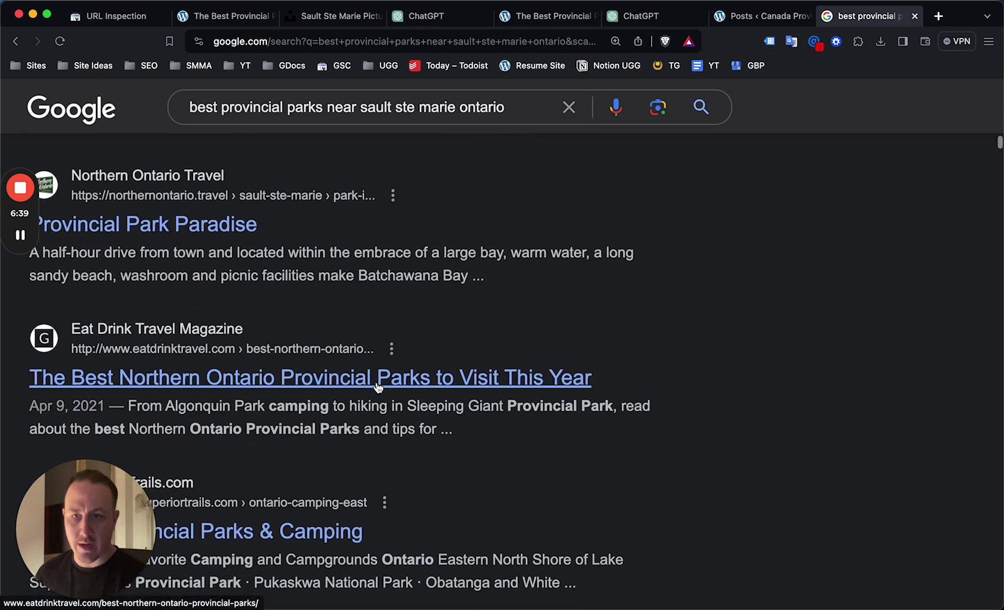
scroll(378, 387, down, 5)
scroll(384, 403, up, 2)
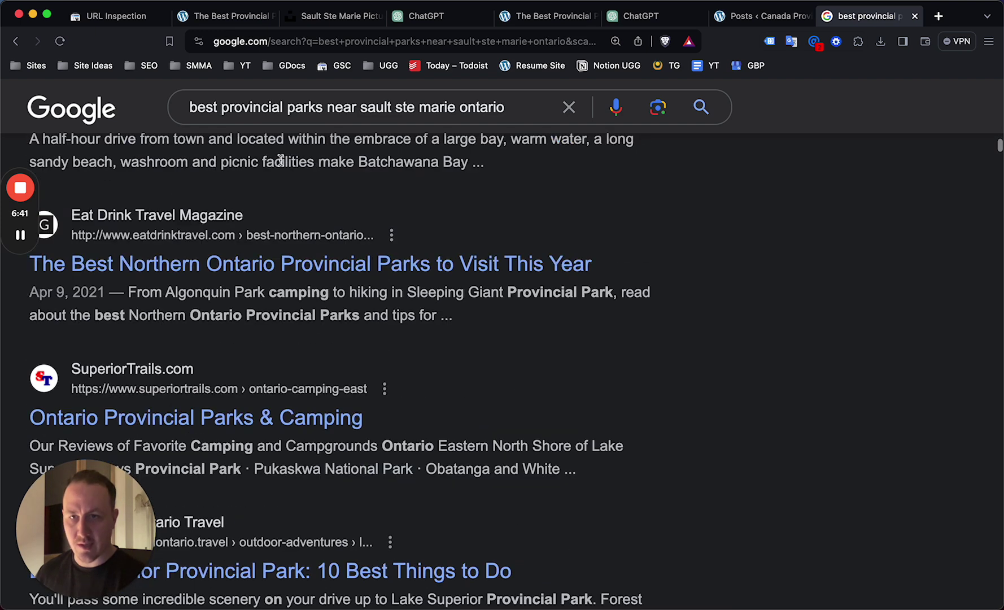
scroll(309, 343, down, 4)
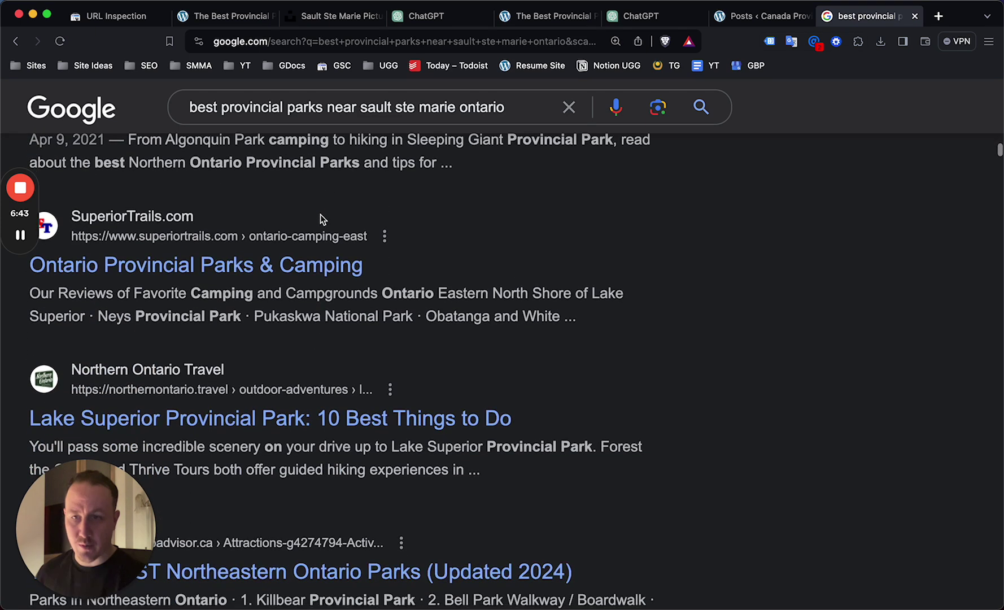
scroll(320, 216, down, 2)
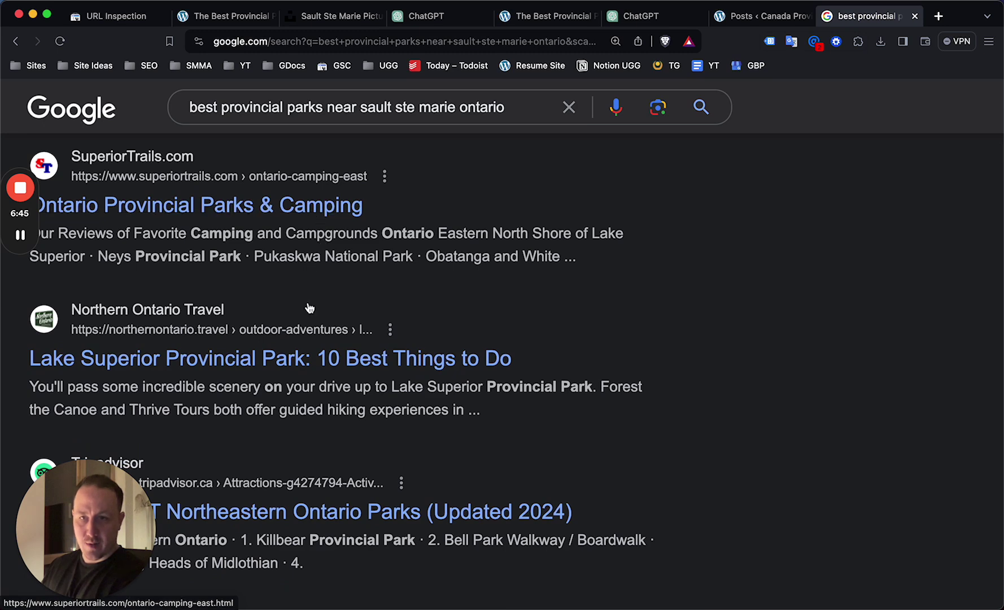
scroll(300, 319, down, 6)
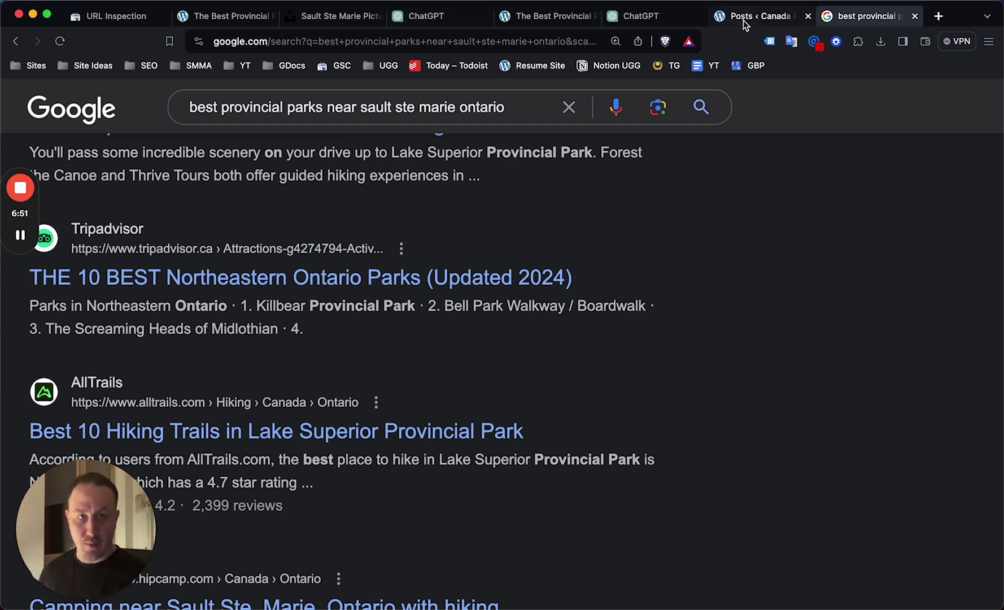
Step: Close the 'Indexing requested' confirmation on the article's URL inspection page
click(118, 15)
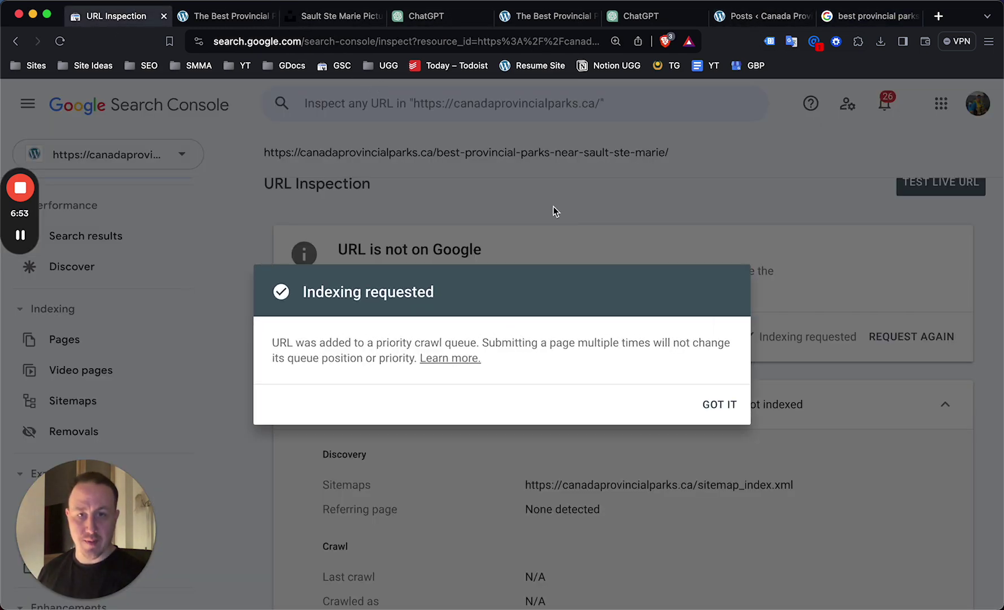
click(707, 408)
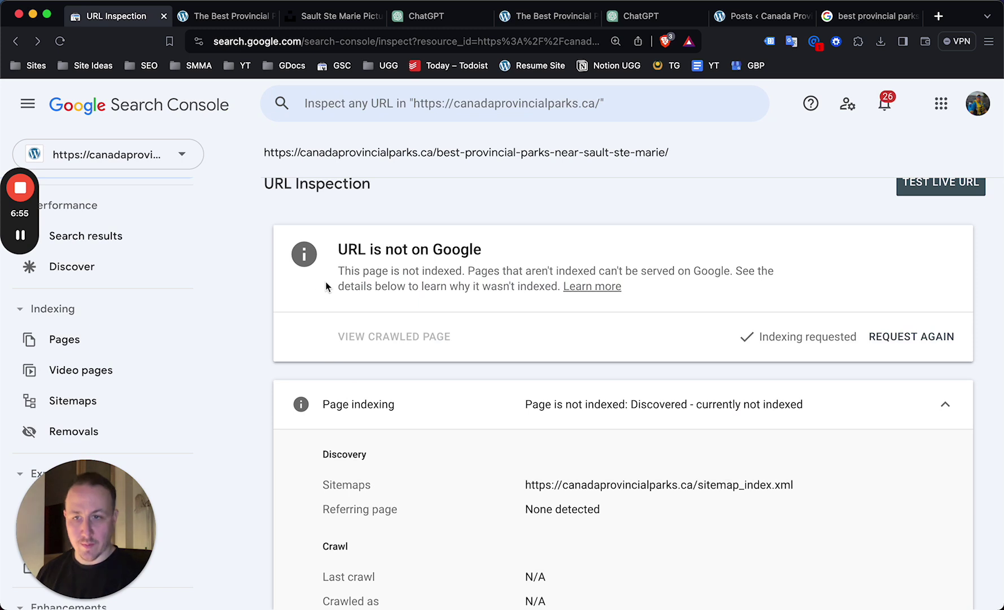